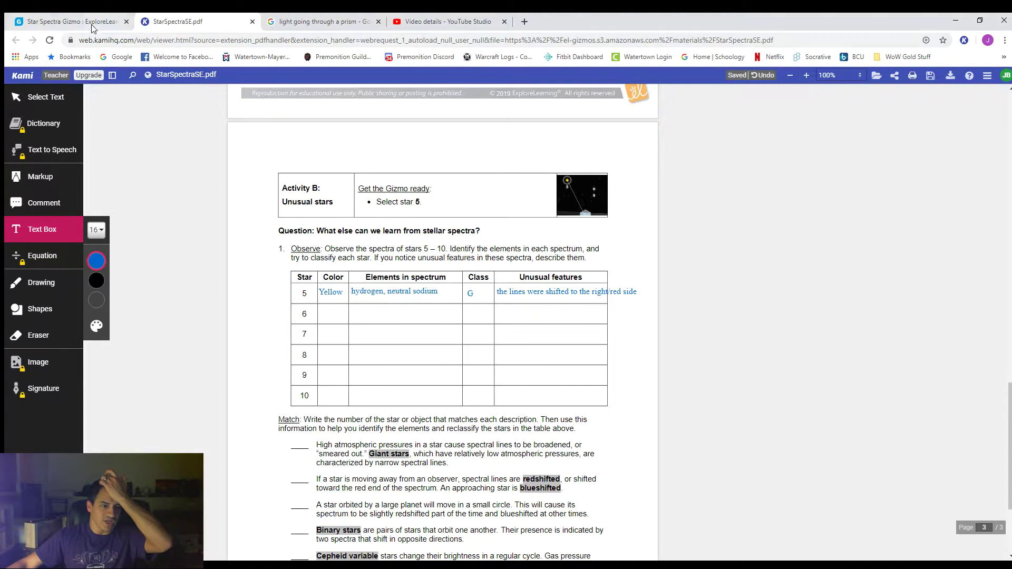
Step: Show star 6's spectrum and line up neutral hydrogen, helium, sodium, magnesium, calcium and iron against it
{"action": "left_click", "coordinate": [348, 263]}
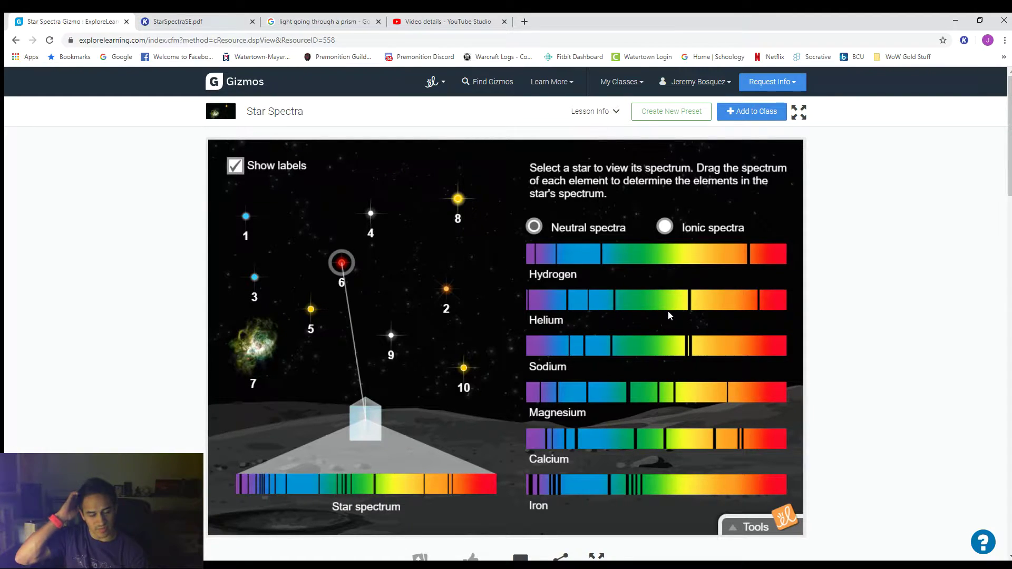
{"action": "left_click_drag", "start_coordinate": [651, 258], "coordinate": [401, 469]}
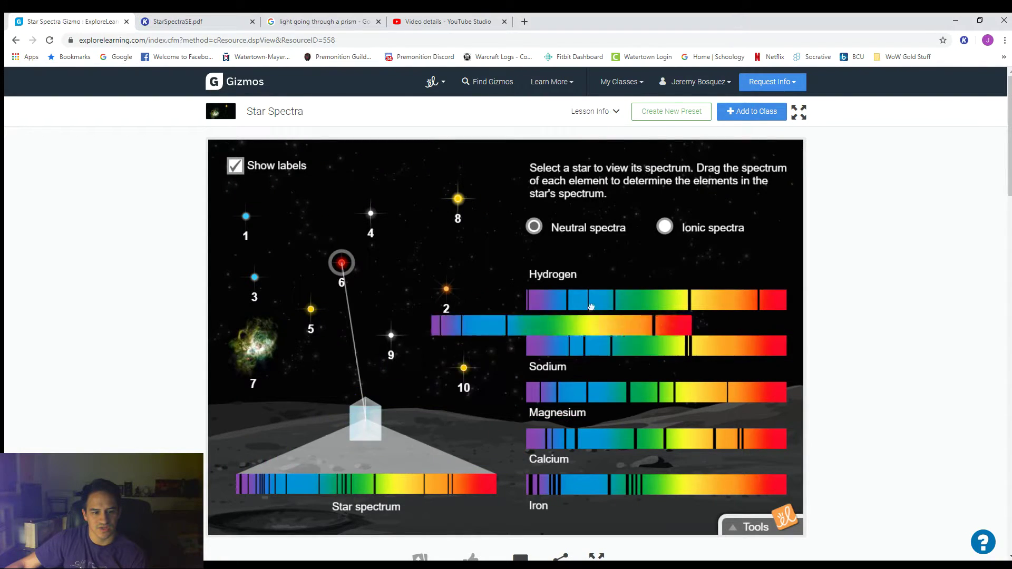
{"action": "left_click_drag", "start_coordinate": [727, 301], "coordinate": [464, 463]}
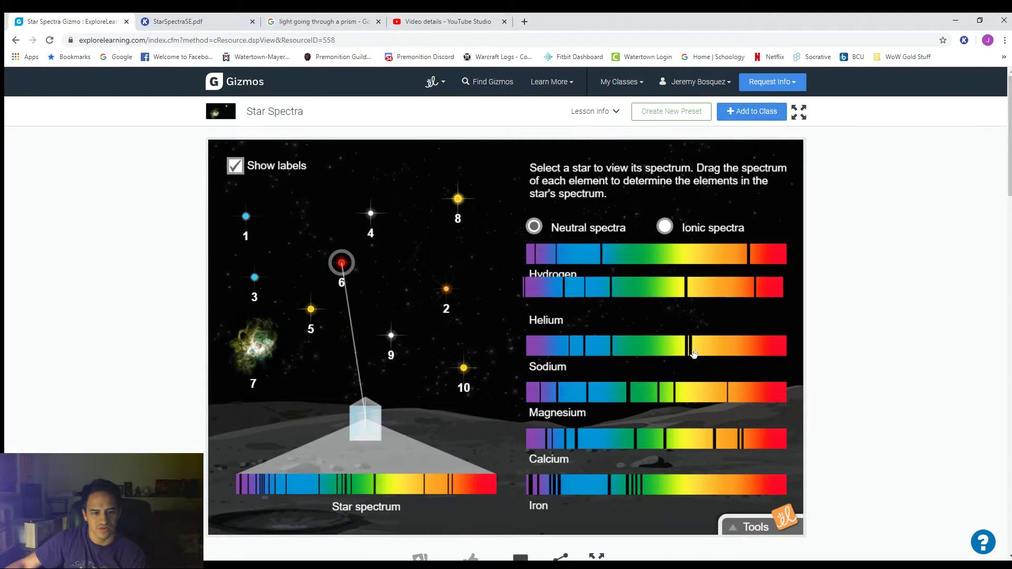
{"action": "left_click_drag", "start_coordinate": [658, 346], "coordinate": [416, 462]}
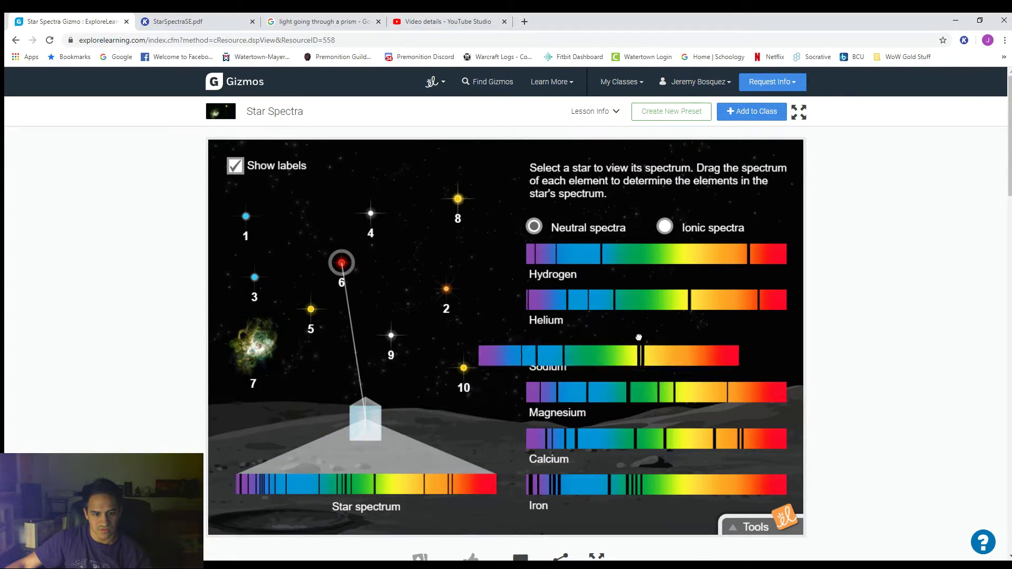
{"action": "left_click_drag", "start_coordinate": [655, 393], "coordinate": [341, 459]}
{"action": "left_click_drag", "start_coordinate": [689, 435], "coordinate": [407, 454]}
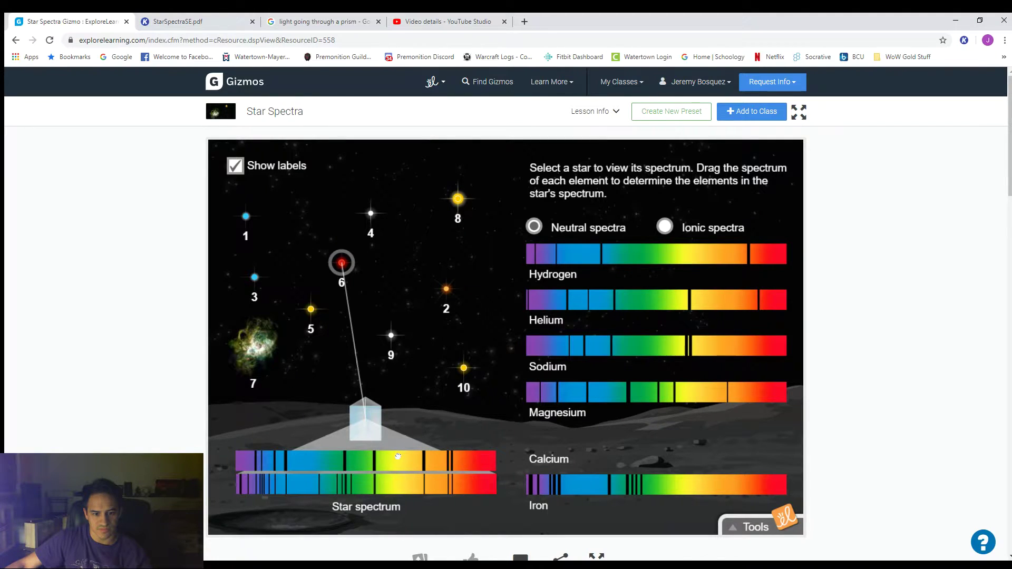
{"action": "left_click_drag", "start_coordinate": [398, 456], "coordinate": [370, 457]}
{"action": "left_click_drag", "start_coordinate": [684, 485], "coordinate": [362, 461]}
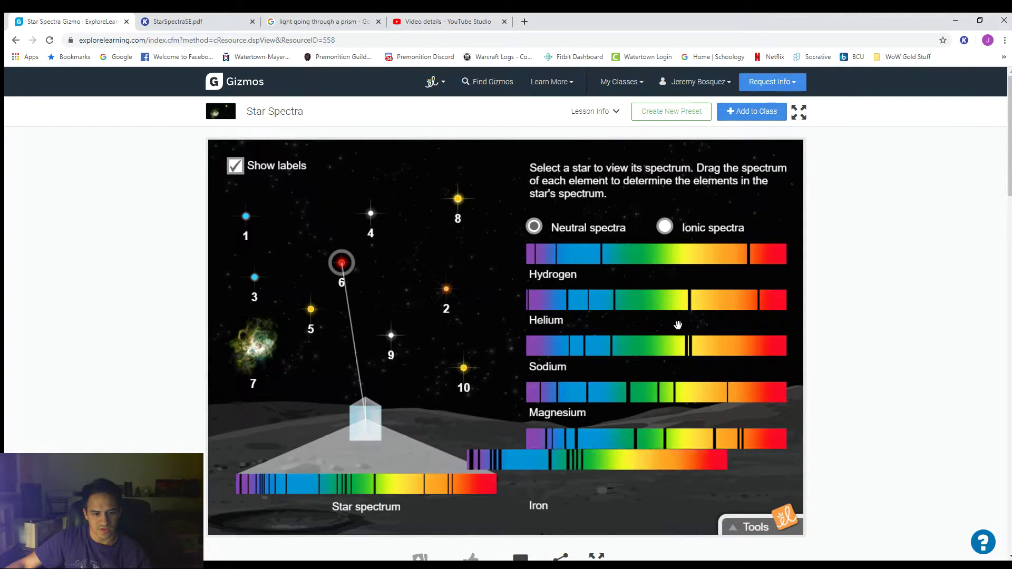
Step: Compare ionic hydrogen, helium, sodium, magnesium, calcium and iron with star 6's lines, then restore neutral spectra
{"action": "left_click", "coordinate": [665, 226]}
{"action": "left_click_drag", "start_coordinate": [628, 264], "coordinate": [395, 461]}
{"action": "left_click_drag", "start_coordinate": [667, 305], "coordinate": [409, 468]}
{"action": "left_click_drag", "start_coordinate": [576, 346], "coordinate": [400, 451]}
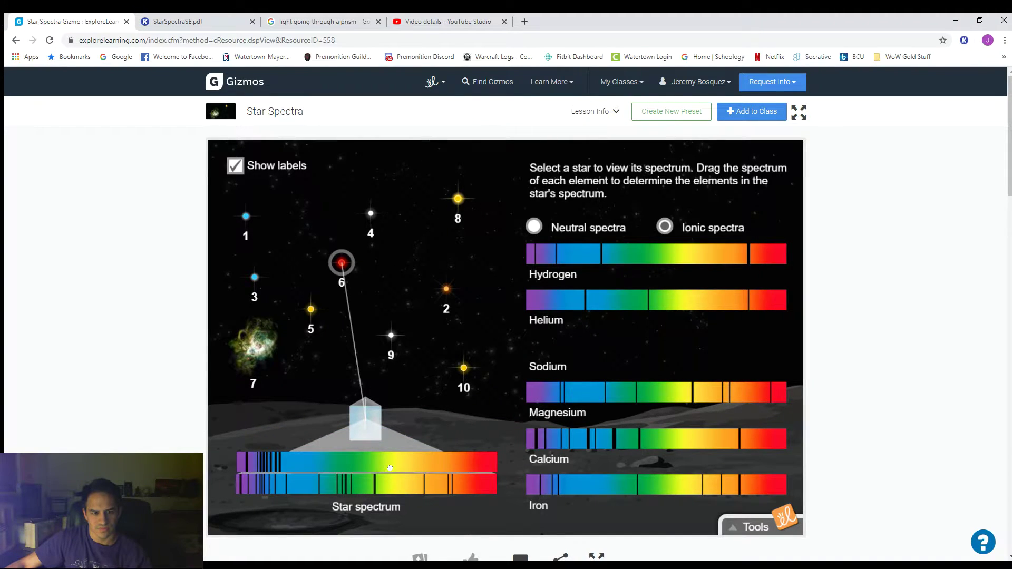
{"action": "left_click_drag", "start_coordinate": [395, 467], "coordinate": [350, 469]}
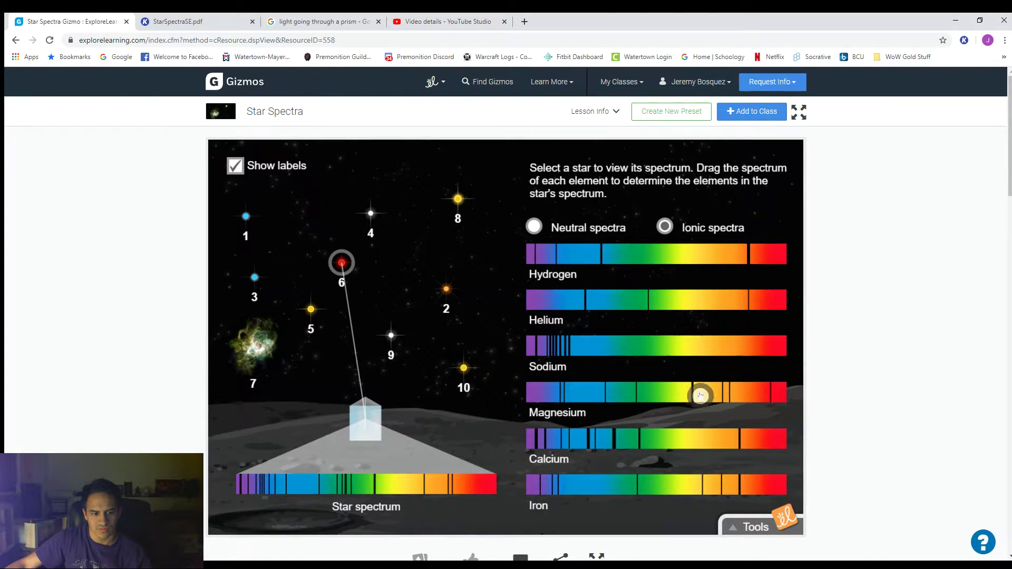
{"action": "left_click_drag", "start_coordinate": [701, 390], "coordinate": [435, 442]}
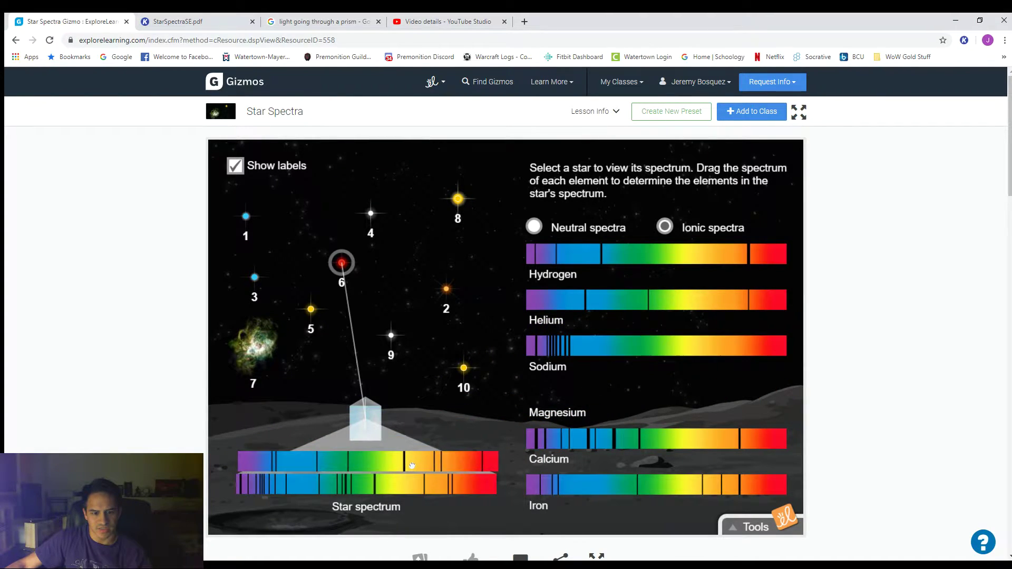
{"action": "left_click_drag", "start_coordinate": [460, 464], "coordinate": [377, 467]}
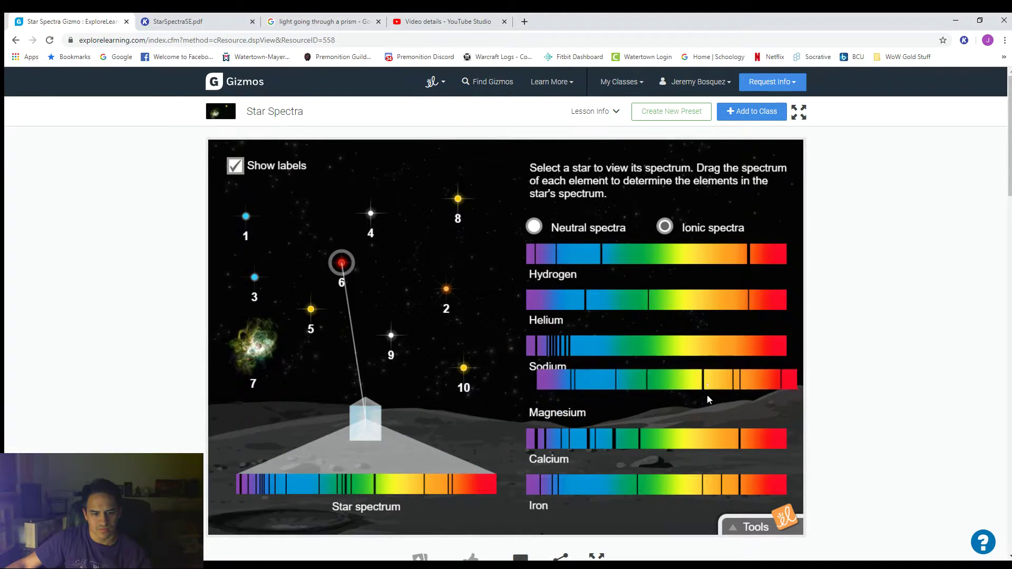
{"action": "left_click_drag", "start_coordinate": [696, 441], "coordinate": [385, 463]}
{"action": "left_click_drag", "start_coordinate": [658, 482], "coordinate": [606, 466]}
{"action": "left_click", "coordinate": [534, 226]}
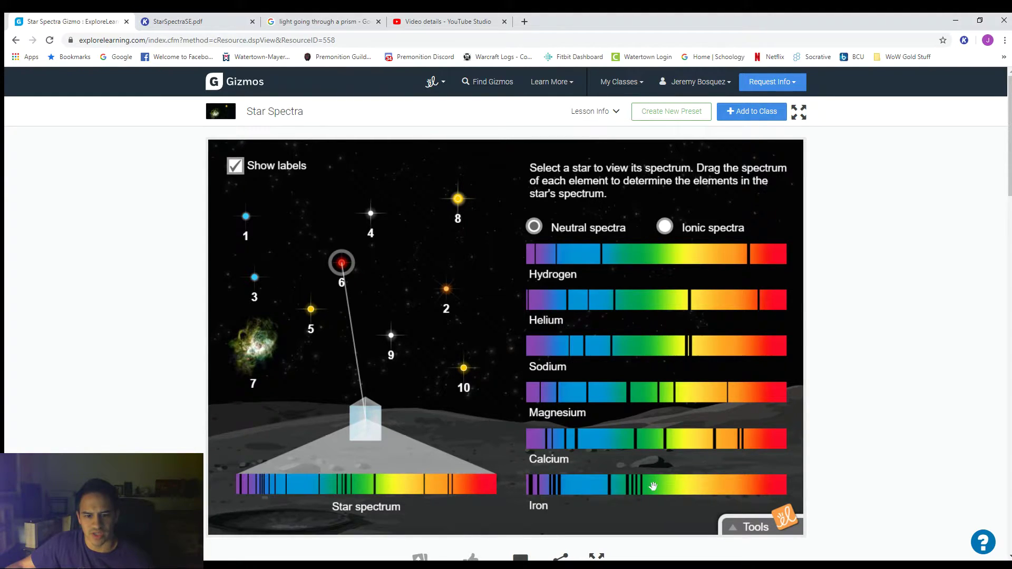
Step: Match neutral calcium and neutral iron against star 6's lines and go back to the worksheet
{"action": "left_click_drag", "start_coordinate": [640, 438], "coordinate": [349, 459]}
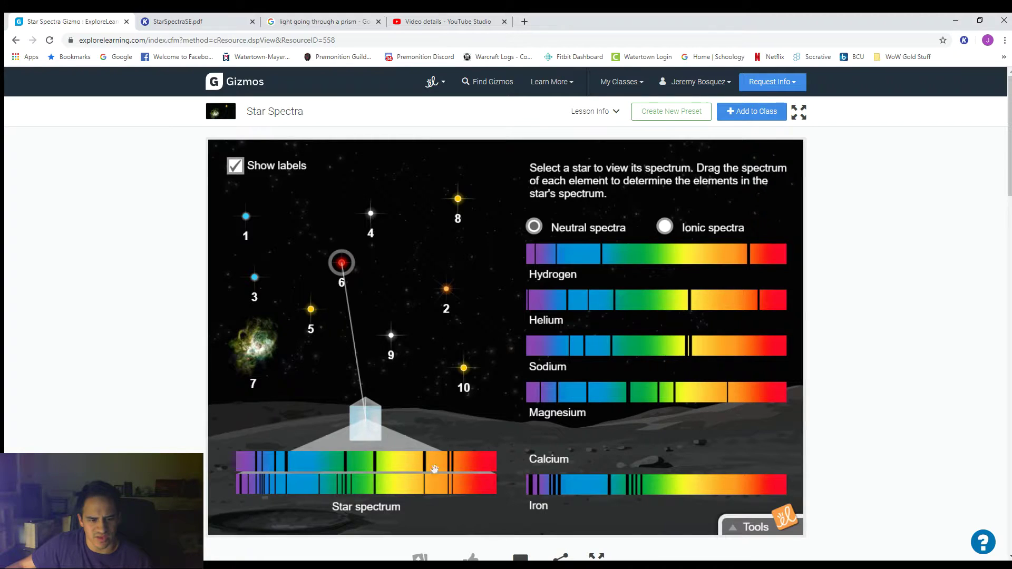
{"action": "left_click_drag", "start_coordinate": [688, 489], "coordinate": [399, 512]}
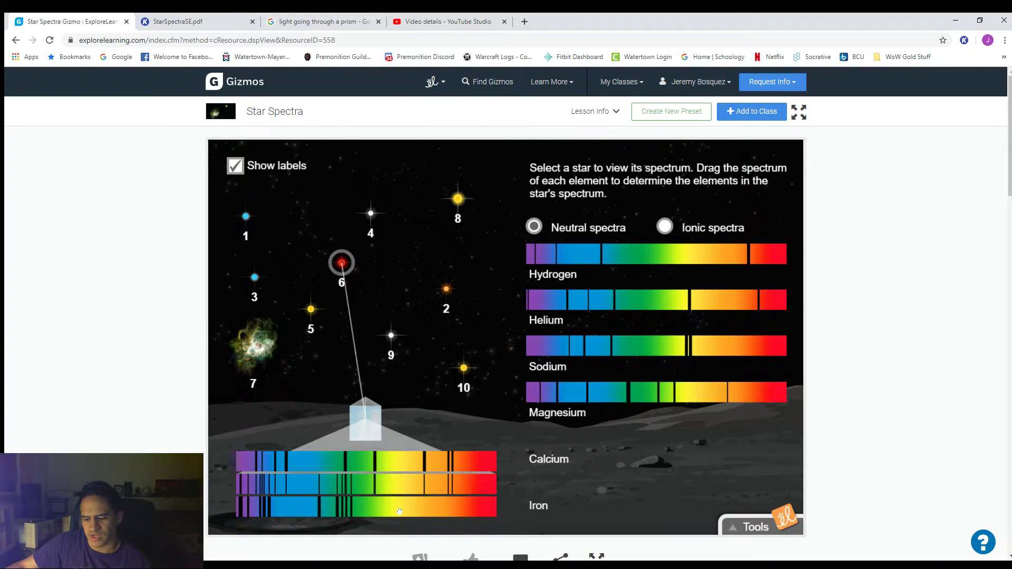
{"action": "left_click", "coordinate": [399, 512]}
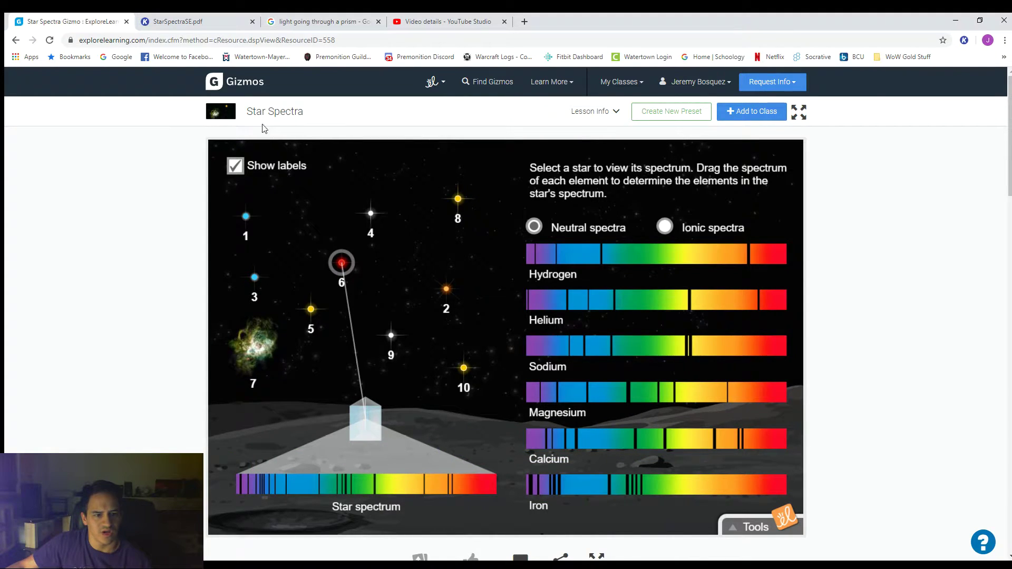
{"action": "left_click", "coordinate": [180, 21]}
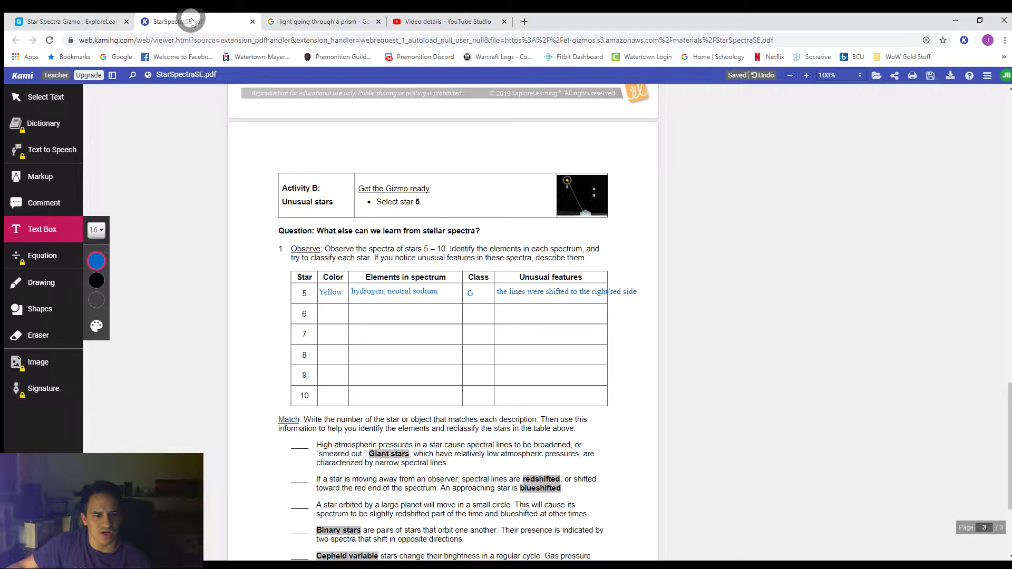
Step: Enter Red as star 6's color and 'neutral iron, neutral calcium' as its elements
{"action": "left_click", "coordinate": [318, 314]}
{"action": "type", "text": "Red"}
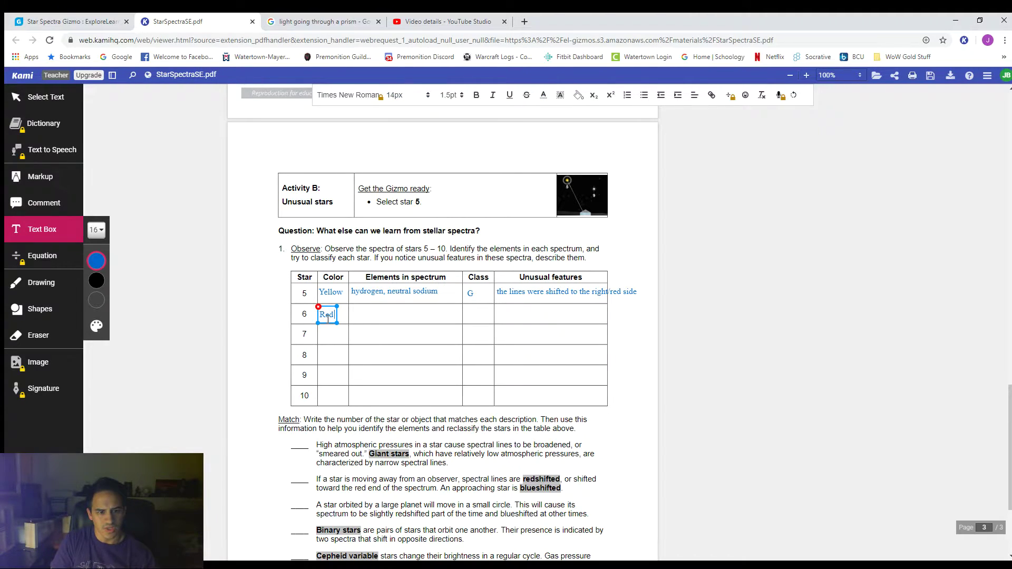
{"action": "left_click", "coordinate": [350, 310]}
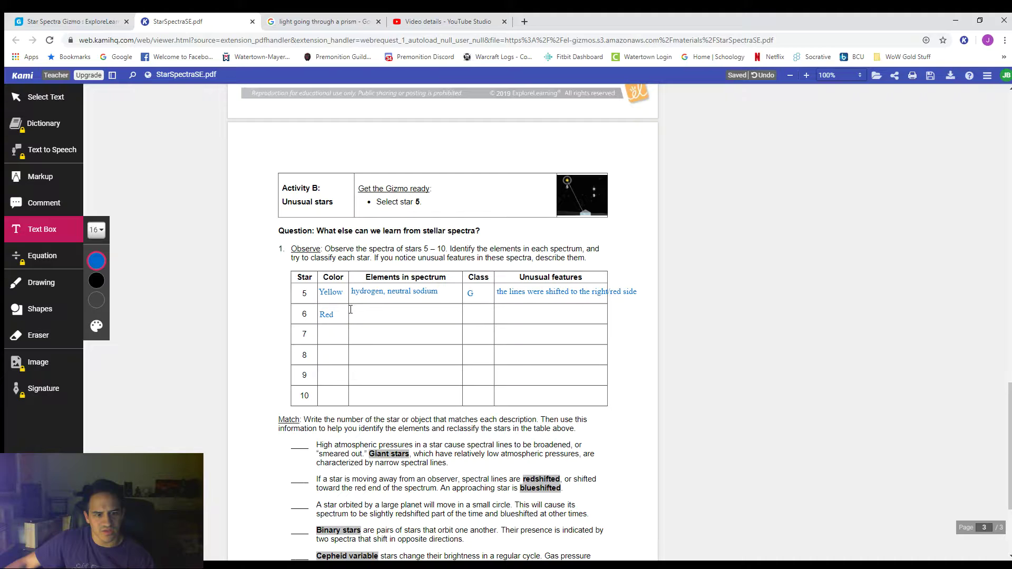
{"action": "left_click", "coordinate": [350, 310]}
{"action": "type", "text": "neutral iron"}
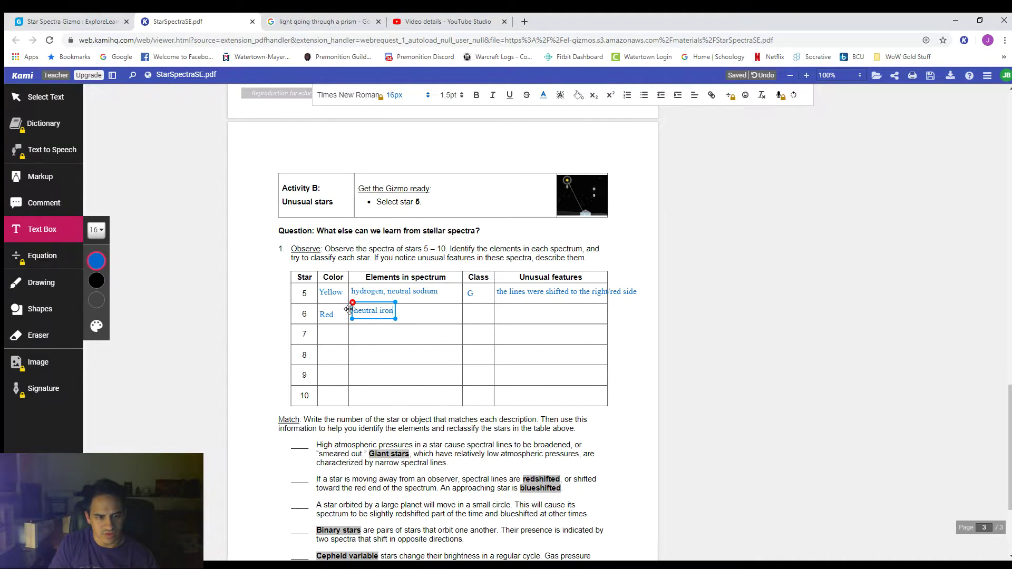
{"action": "type", "text": ", neutral calcium"}
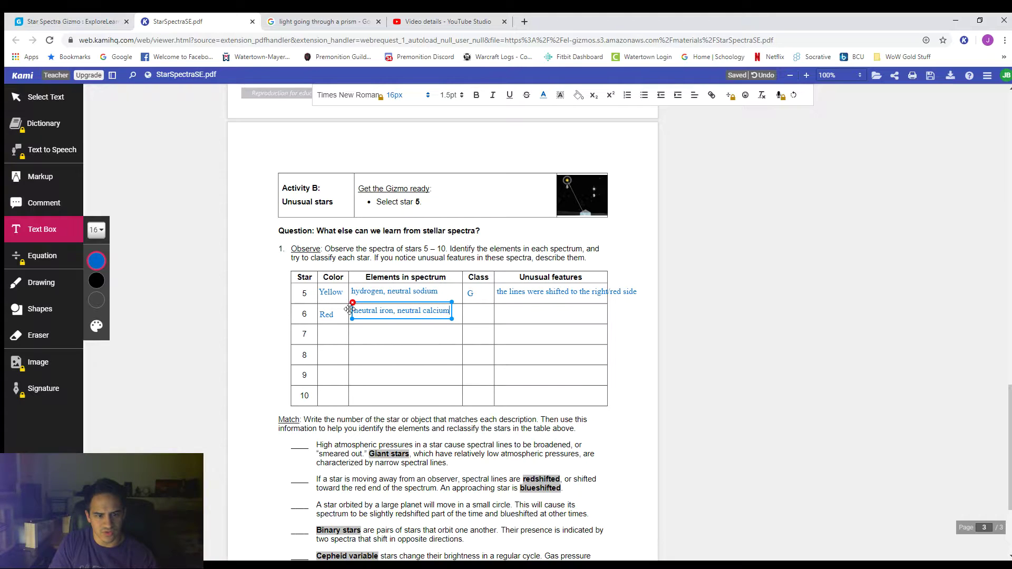
{"action": "left_click", "coordinate": [584, 350]}
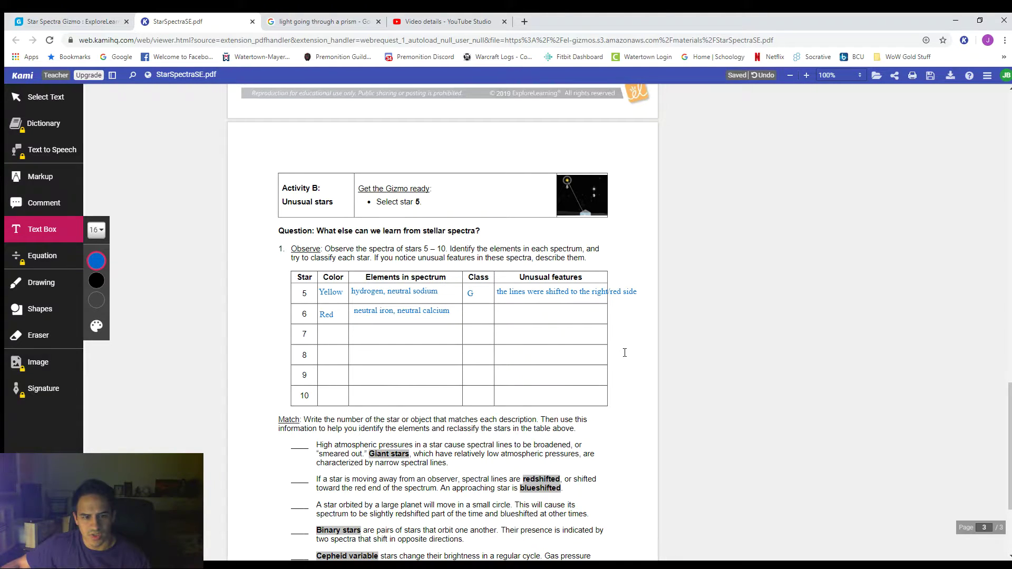
{"action": "scroll", "coordinate": [628, 356], "scroll_direction": "up", "scroll_amount": 8}
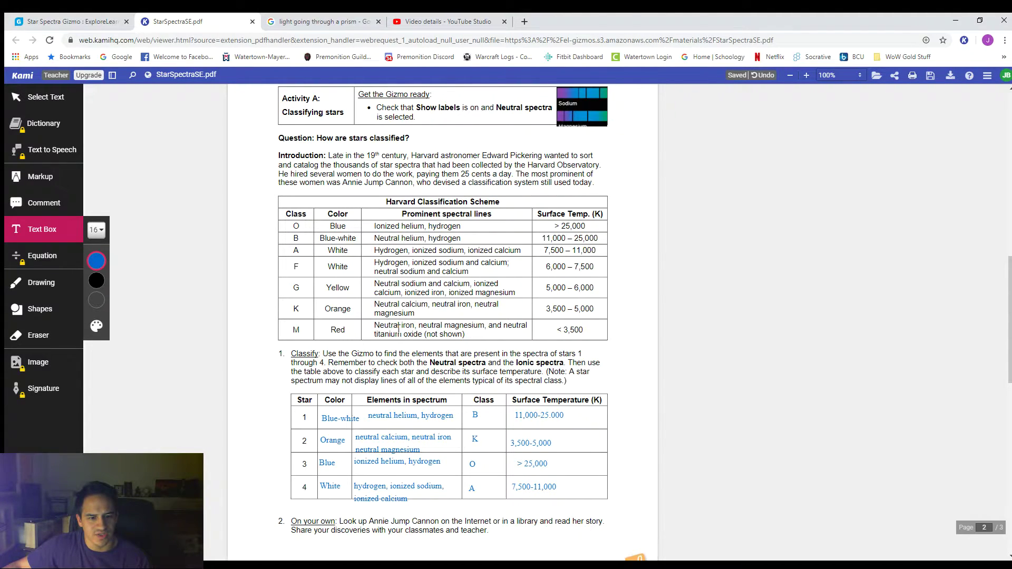
{"action": "scroll", "coordinate": [534, 363], "scroll_direction": "down", "scroll_amount": 9}
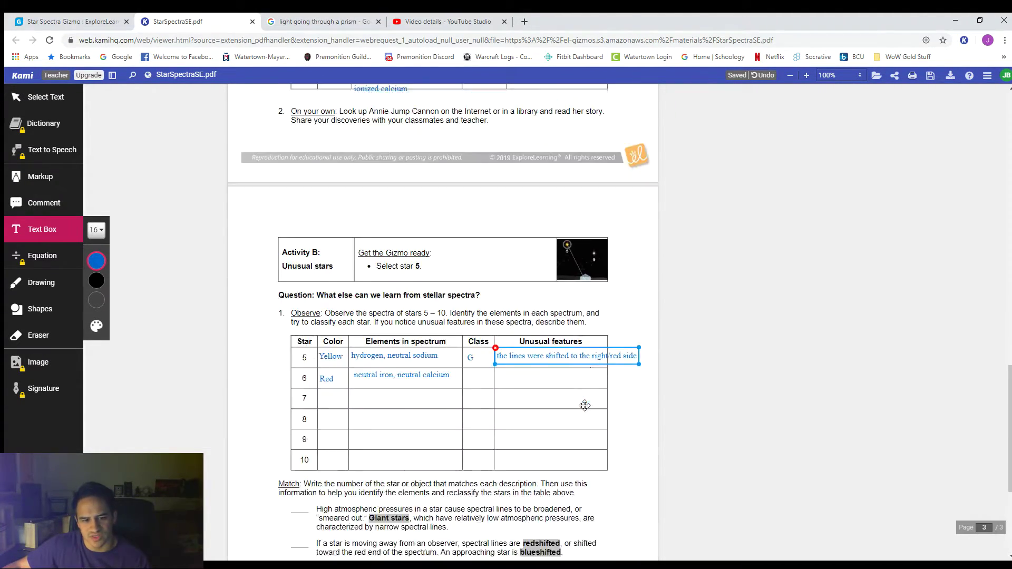
Step: Give star 6 class M and the unusual feature 'the lines were thinner/thicker than normal'
{"action": "left_click", "coordinate": [467, 313]}
{"action": "type", "text": "M"}
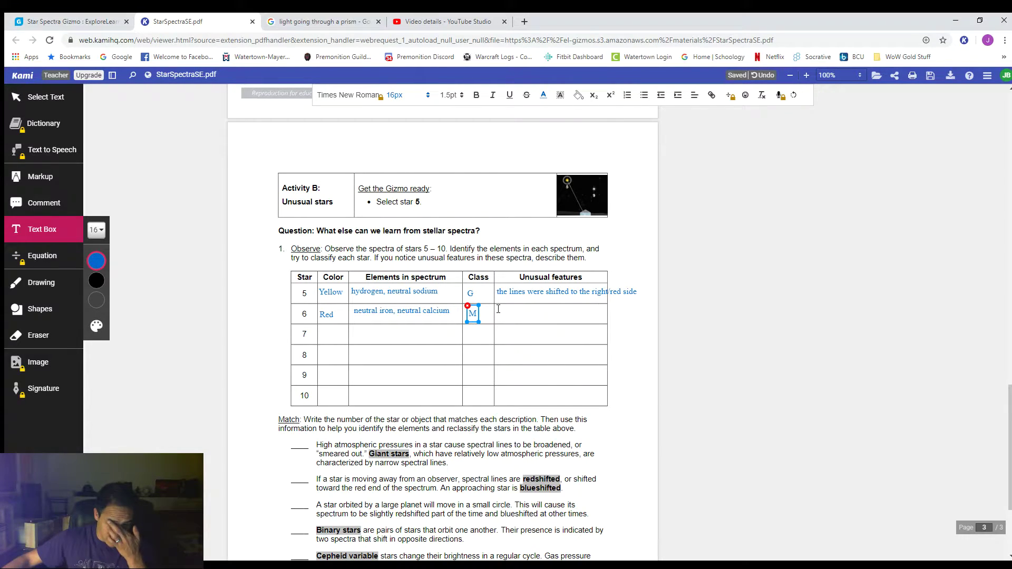
{"action": "left_click", "coordinate": [499, 309]}
{"action": "left_click", "coordinate": [495, 312]}
{"action": "type", "text": "the lines were thinner than"}
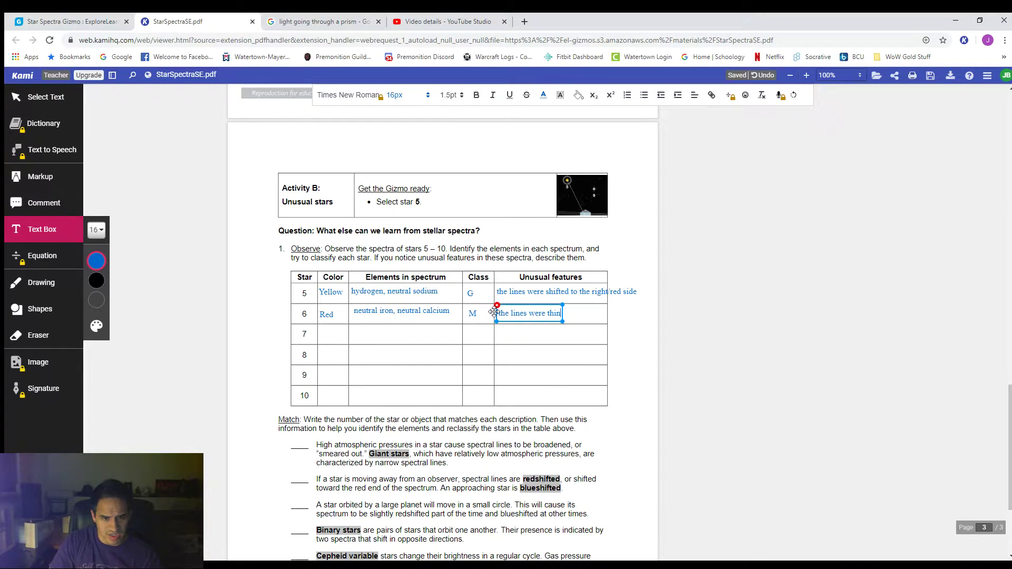
{"action": "key", "text": "BackSpace"}
{"action": "key", "text": "BackSpace"}
{"action": "key", "text": "BackSpace"}
{"action": "key", "text": "BackSpace"}
{"action": "key", "text": "BackSpace"}
{"action": "key", "text": "BackSpace"}
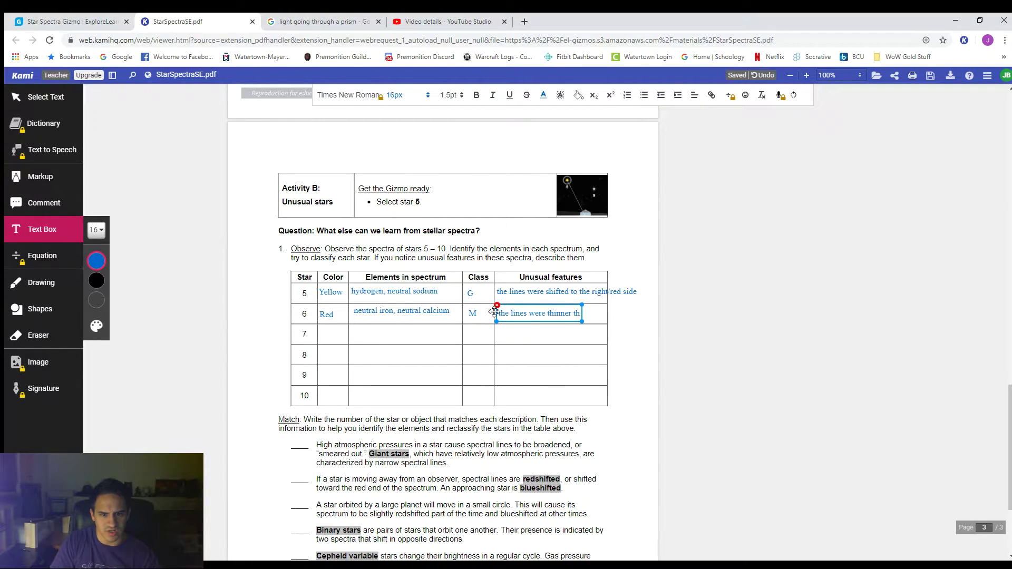
{"action": "type", "text": "/thicker than normal"}
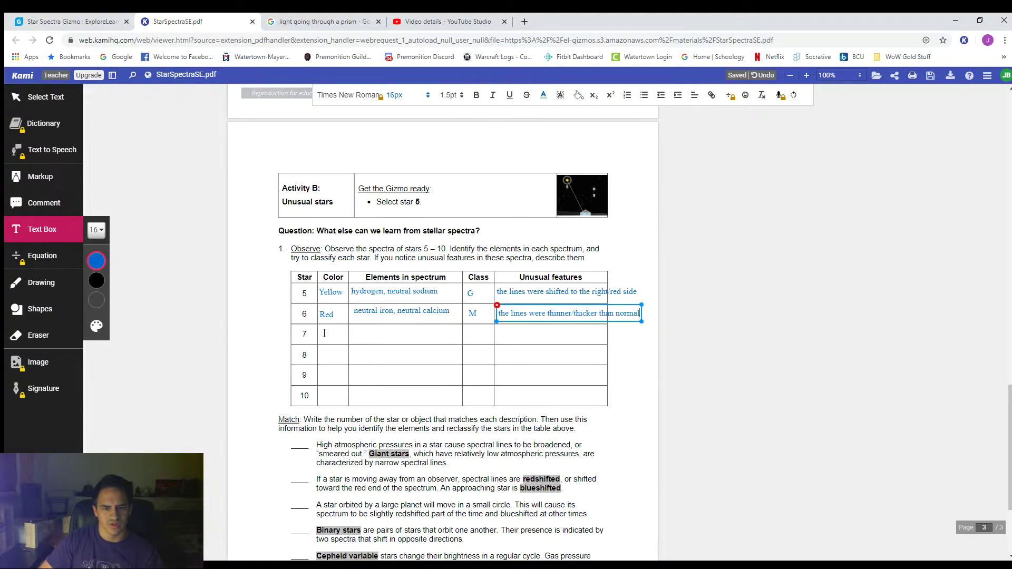
{"action": "left_click", "coordinate": [343, 341]}
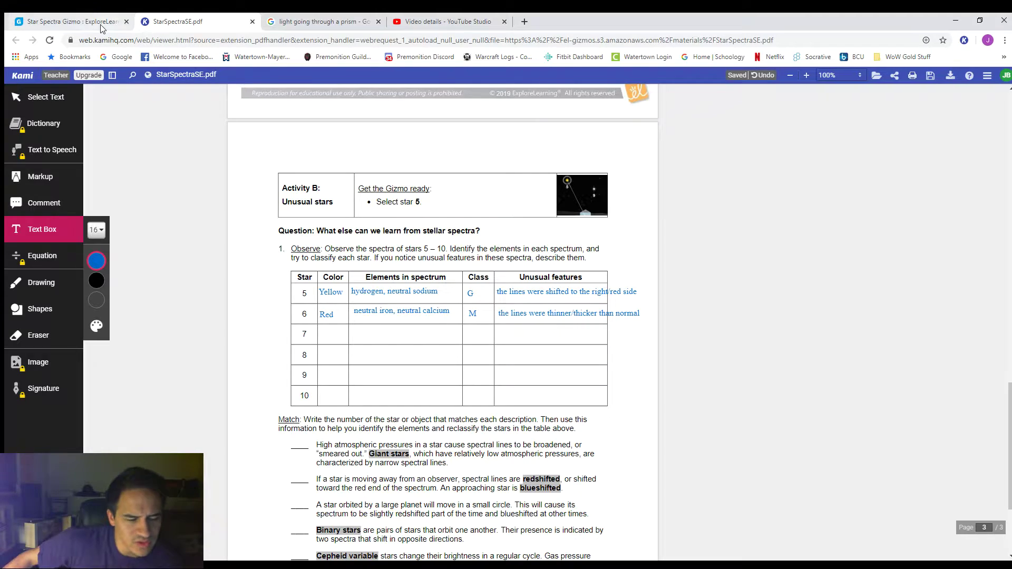
Step: Bring up star 7's spectrum and compare it with neutral hydrogen, helium, sodium, magnesium, calcium and iron
{"action": "left_click", "coordinate": [72, 21]}
{"action": "left_click", "coordinate": [269, 354]}
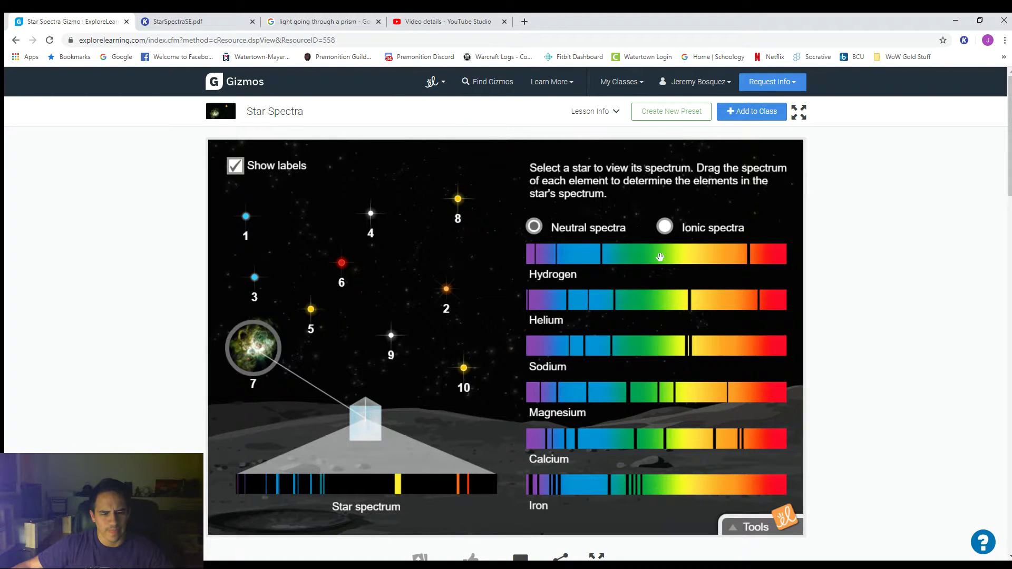
{"action": "left_click_drag", "start_coordinate": [660, 256], "coordinate": [371, 466]}
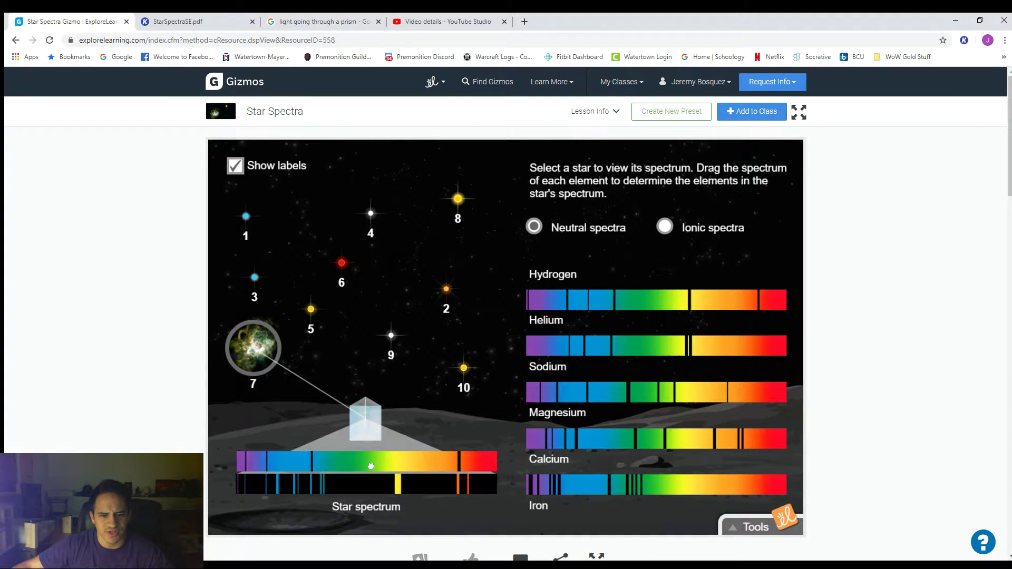
{"action": "left_click_drag", "start_coordinate": [644, 296], "coordinate": [355, 466]}
{"action": "left_click_drag", "start_coordinate": [641, 348], "coordinate": [353, 464]}
{"action": "left_click_drag", "start_coordinate": [632, 391], "coordinate": [343, 460]}
{"action": "left_click_drag", "start_coordinate": [650, 436], "coordinate": [363, 457]}
{"action": "left_click_drag", "start_coordinate": [702, 485], "coordinate": [414, 466]}
{"action": "left_click", "coordinate": [665, 227]}
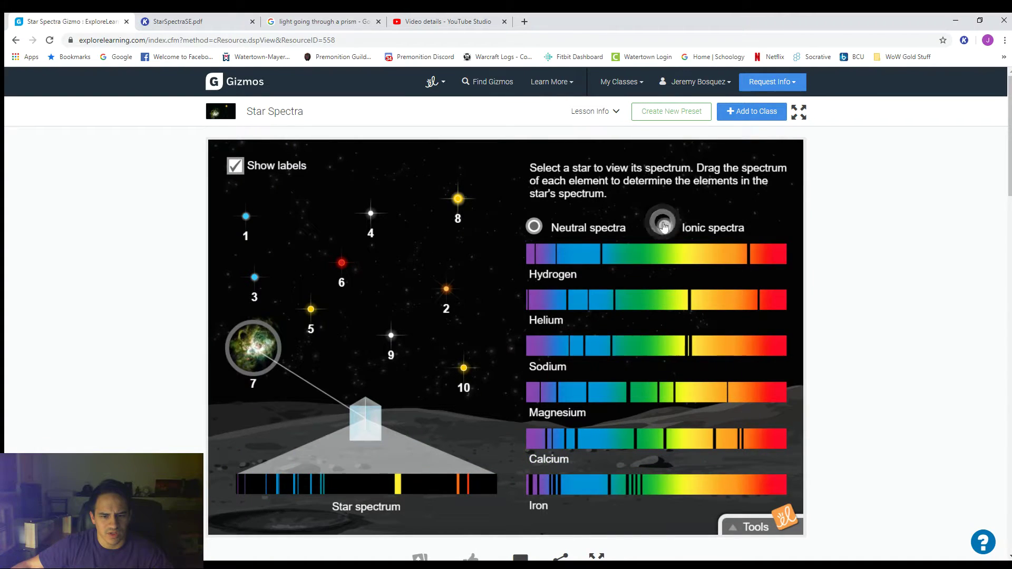
{"action": "left_click_drag", "start_coordinate": [658, 266], "coordinate": [371, 467]}
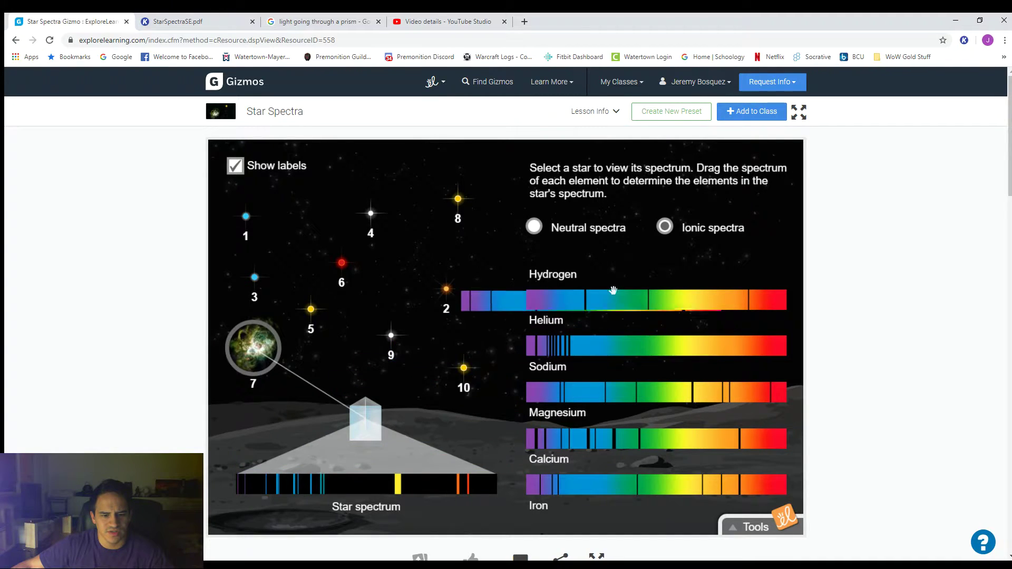
{"action": "left_click_drag", "start_coordinate": [644, 310], "coordinate": [358, 471]}
{"action": "left_click_drag", "start_coordinate": [655, 348], "coordinate": [365, 465]}
{"action": "left_click_drag", "start_coordinate": [656, 392], "coordinate": [375, 463]}
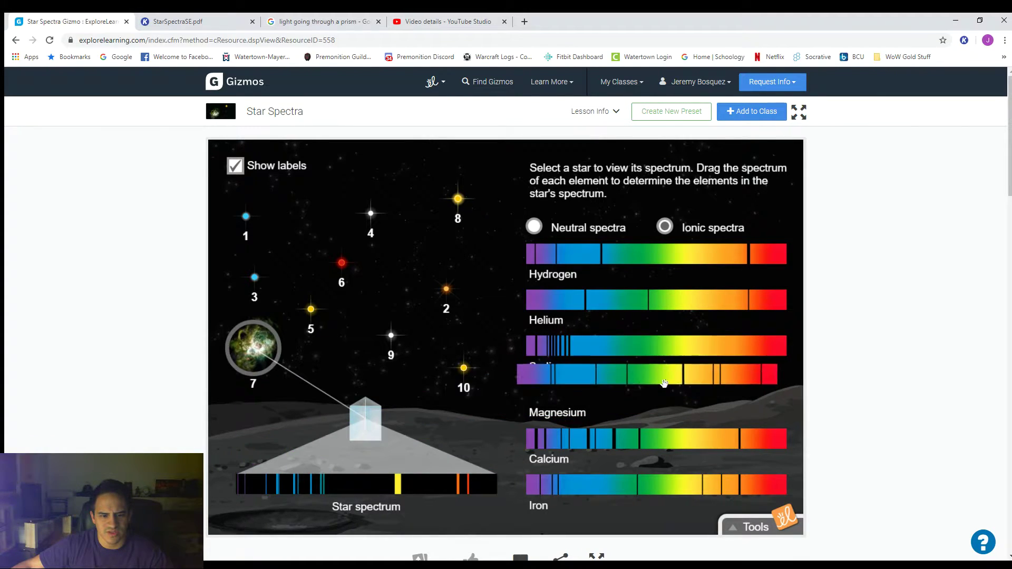
{"action": "left_click_drag", "start_coordinate": [678, 438], "coordinate": [392, 462]}
{"action": "left_click_drag", "start_coordinate": [686, 485], "coordinate": [400, 462]}
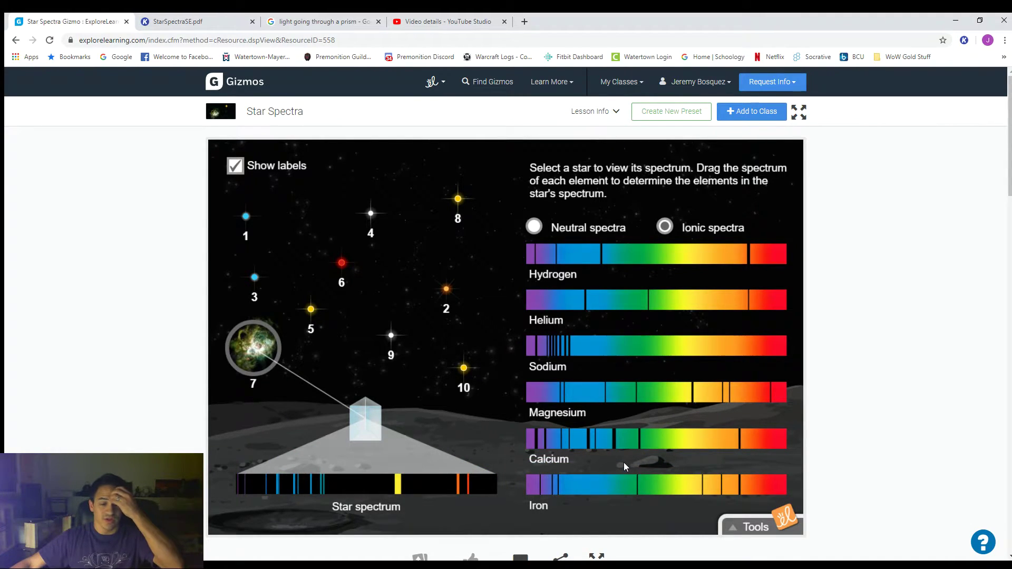
{"action": "left_click", "coordinate": [533, 226]}
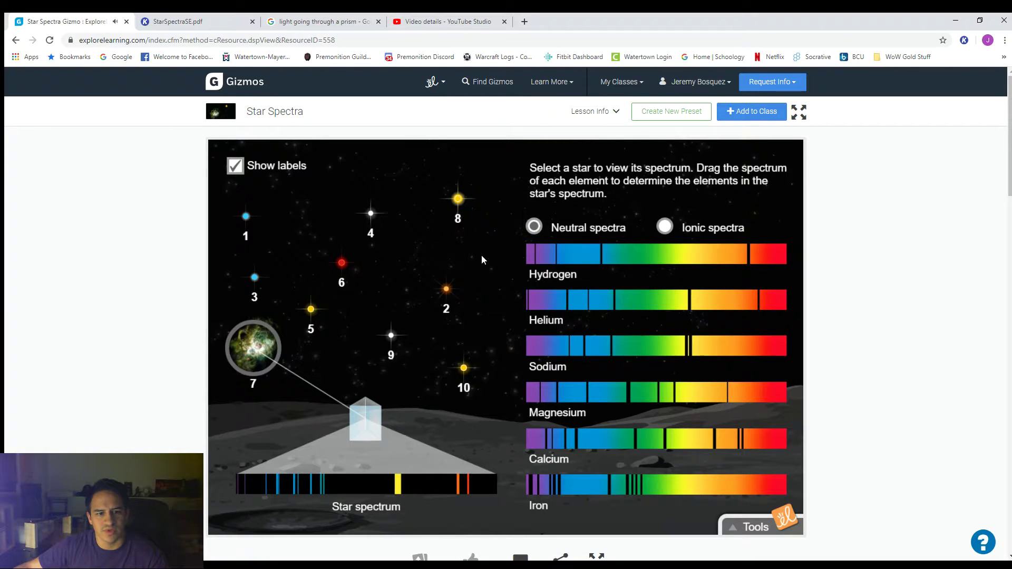
Step: Enter N/A for star 7's color and 'hydrogen, neutral helium, neutral sodium' as its elements
{"action": "left_click", "coordinate": [170, 28]}
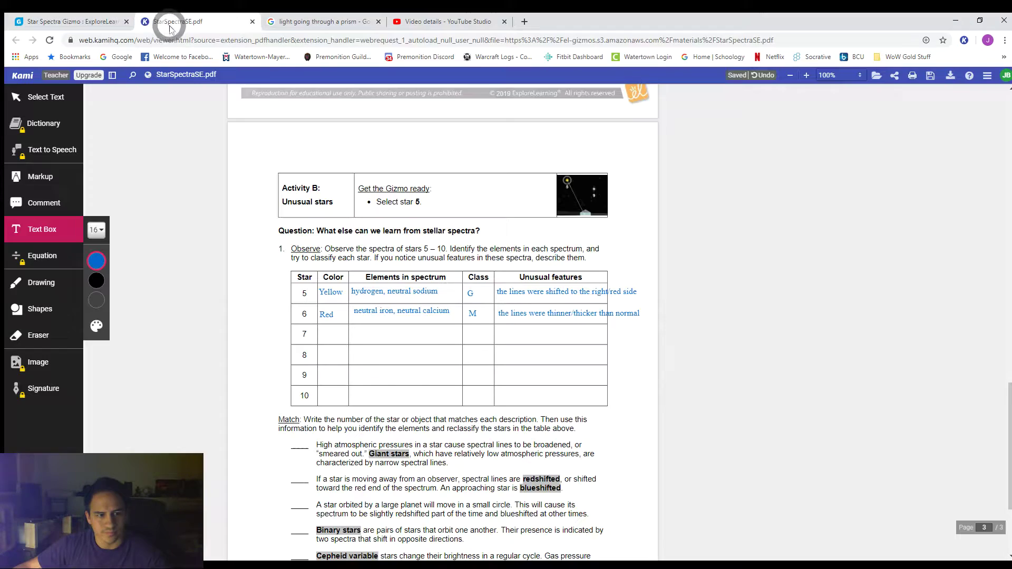
{"action": "left_click", "coordinate": [319, 331]}
{"action": "type", "text": "N/A"}
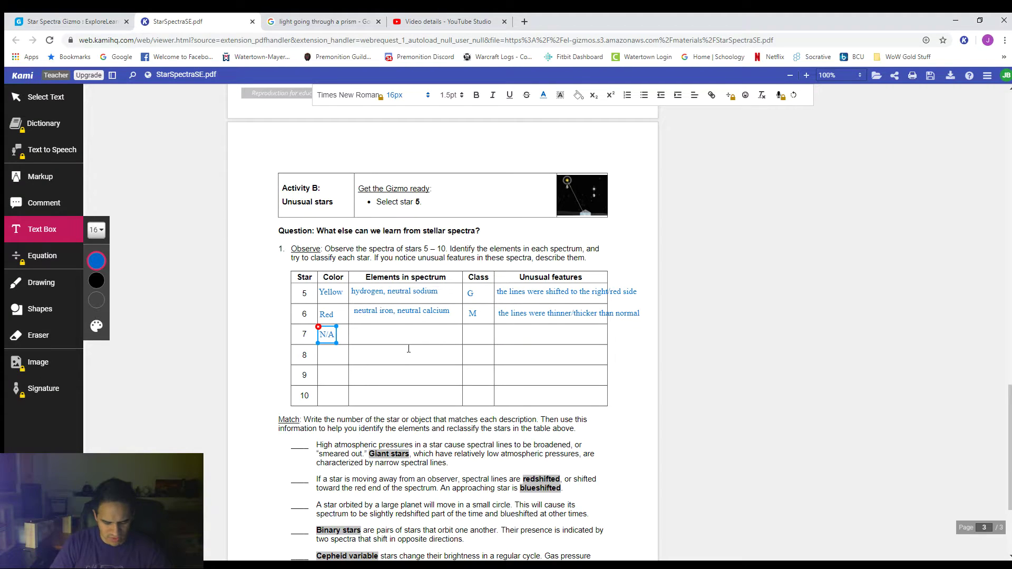
{"action": "left_click", "coordinate": [347, 333]}
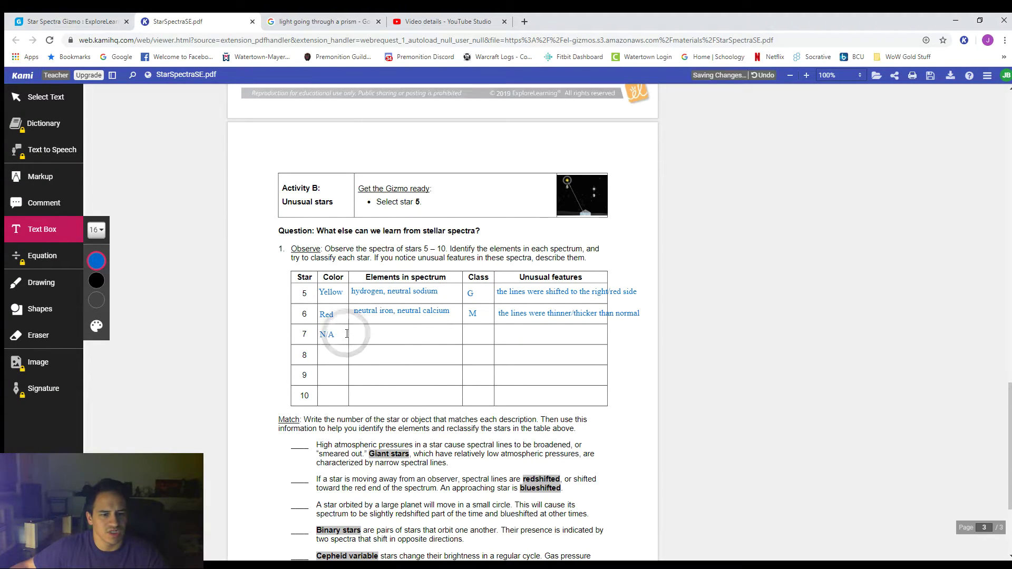
{"action": "left_click", "coordinate": [69, 21]}
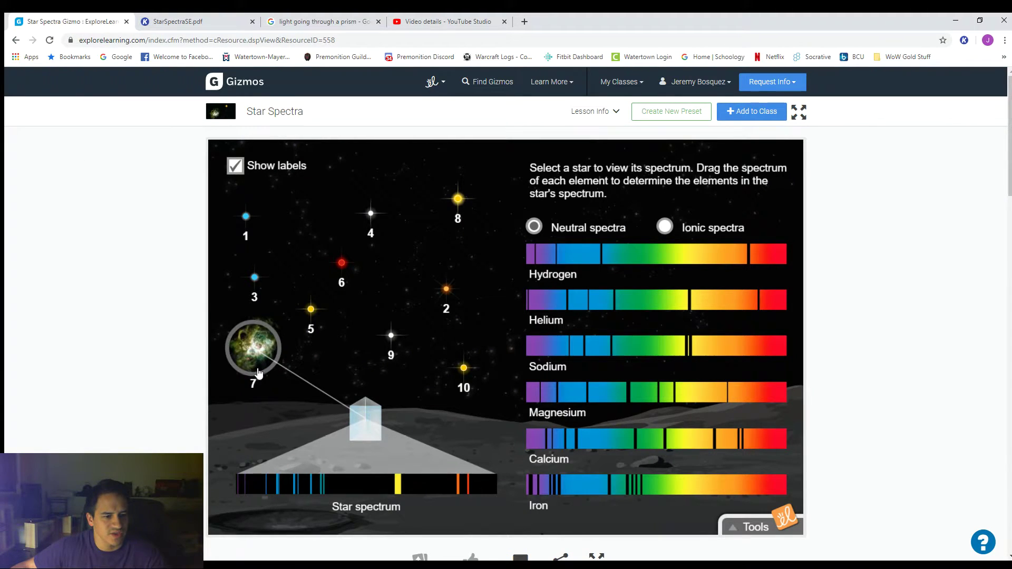
{"action": "left_click", "coordinate": [174, 22]}
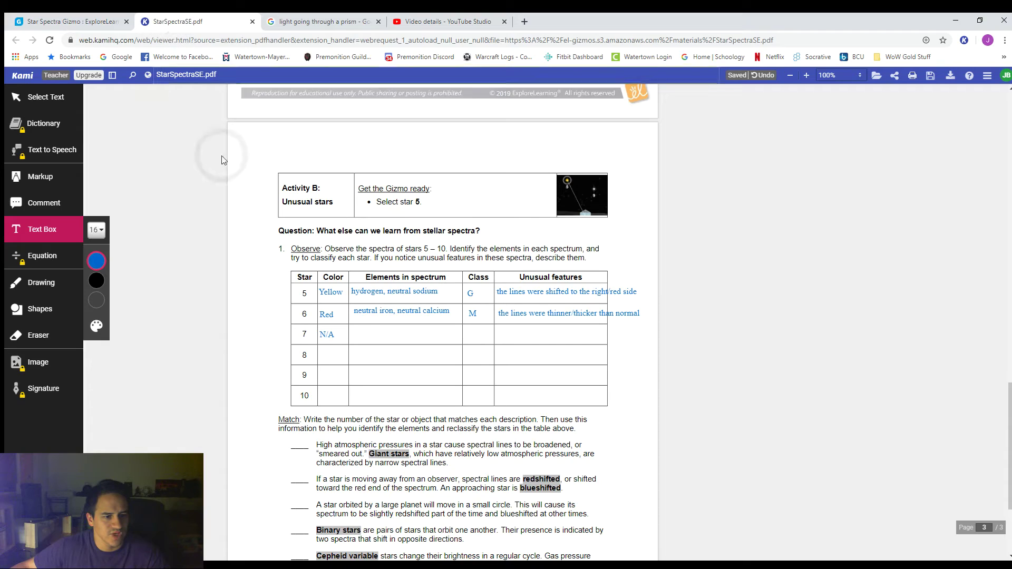
{"action": "left_click", "coordinate": [349, 334]}
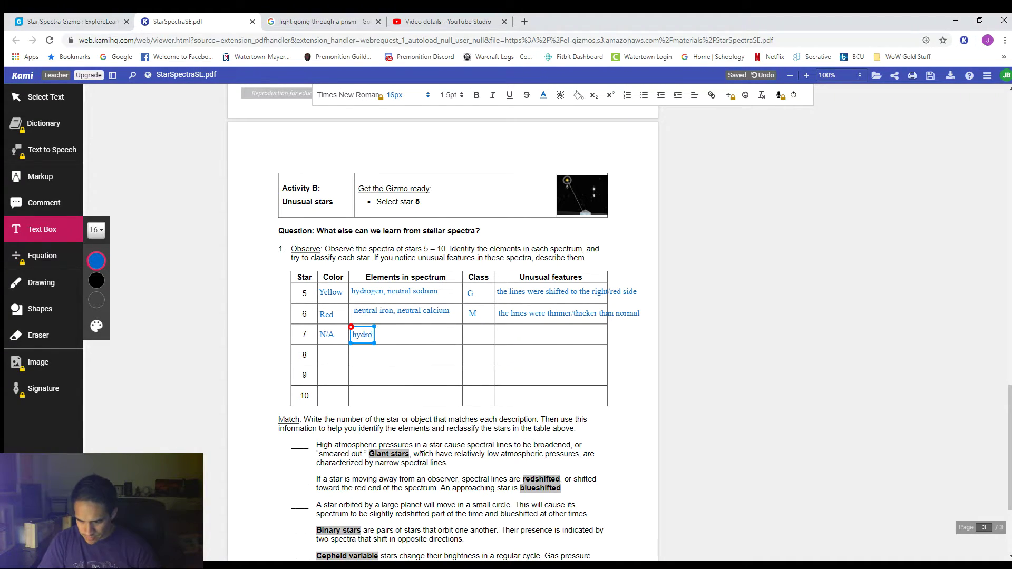
{"action": "type", "text": "hydrogen, neutral"}
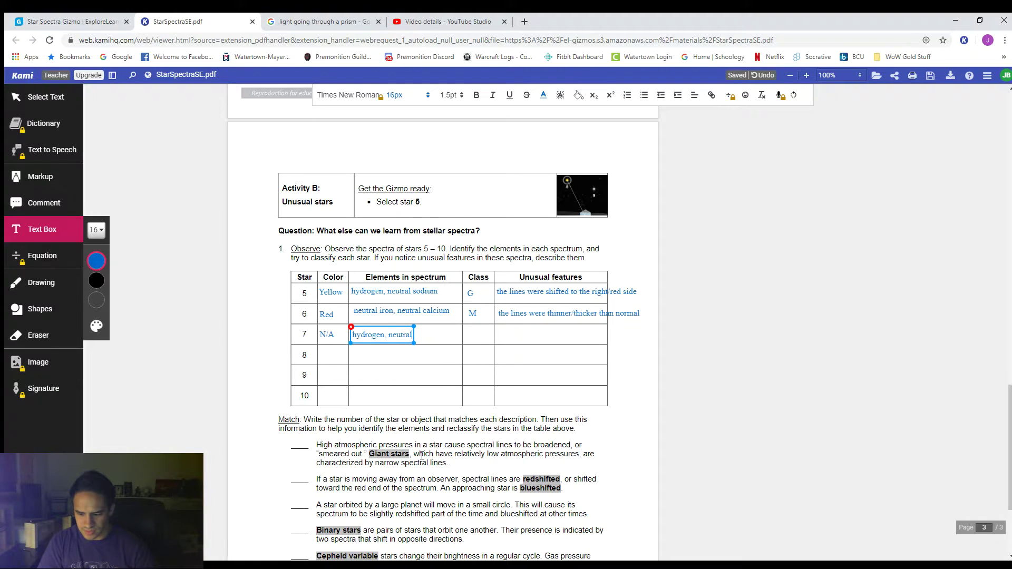
{"action": "type", "text": " helium, neutral sodium"}
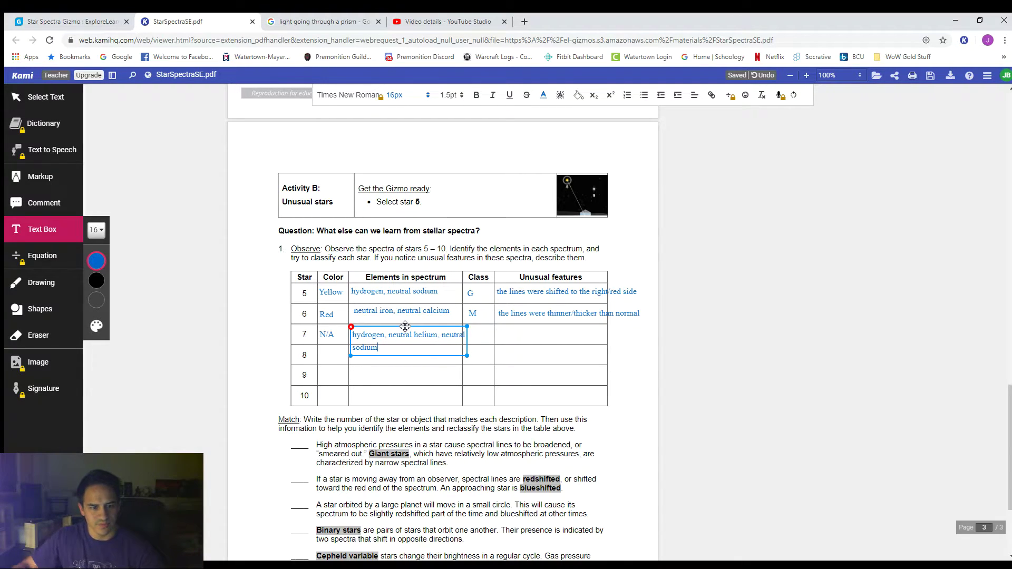
{"action": "left_click_drag", "start_coordinate": [405, 327], "coordinate": [406, 317]}
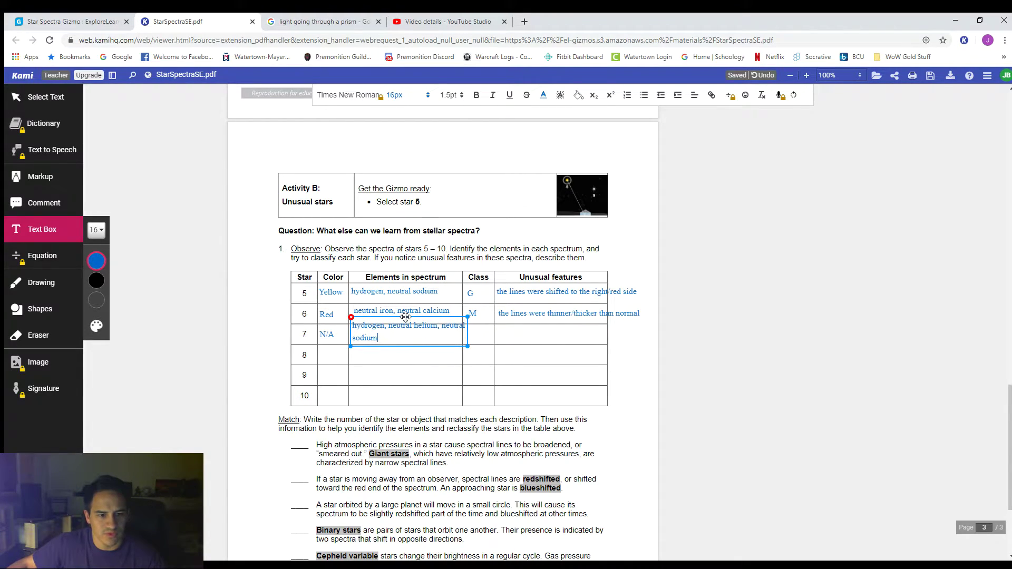
{"action": "left_click", "coordinate": [473, 336]}
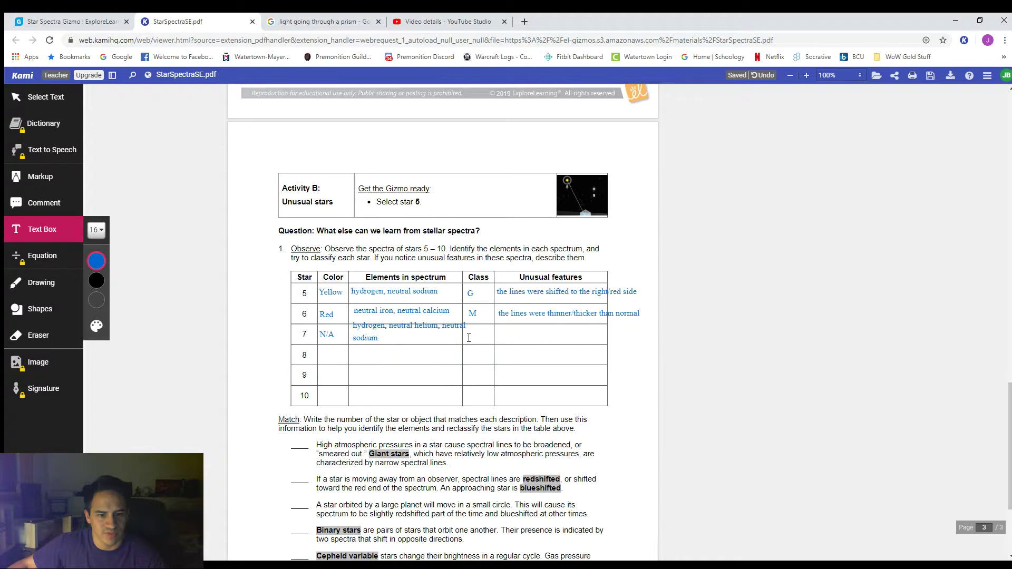
Step: Set star 7's class to N/A and note 'the spectrum was flip flopped' as its unusual feature
{"action": "left_click", "coordinate": [467, 336]}
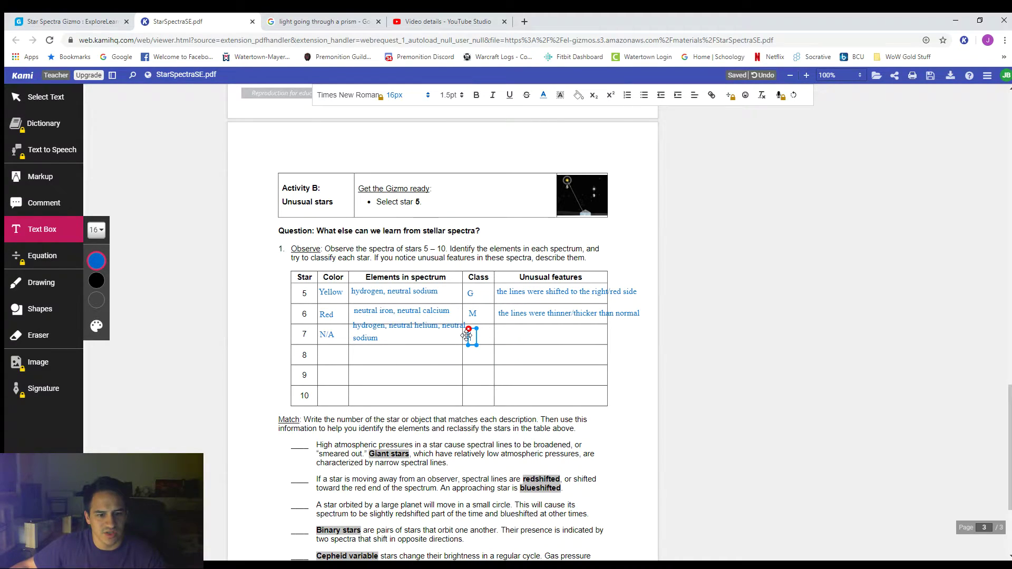
{"action": "type", "text": "N/A"}
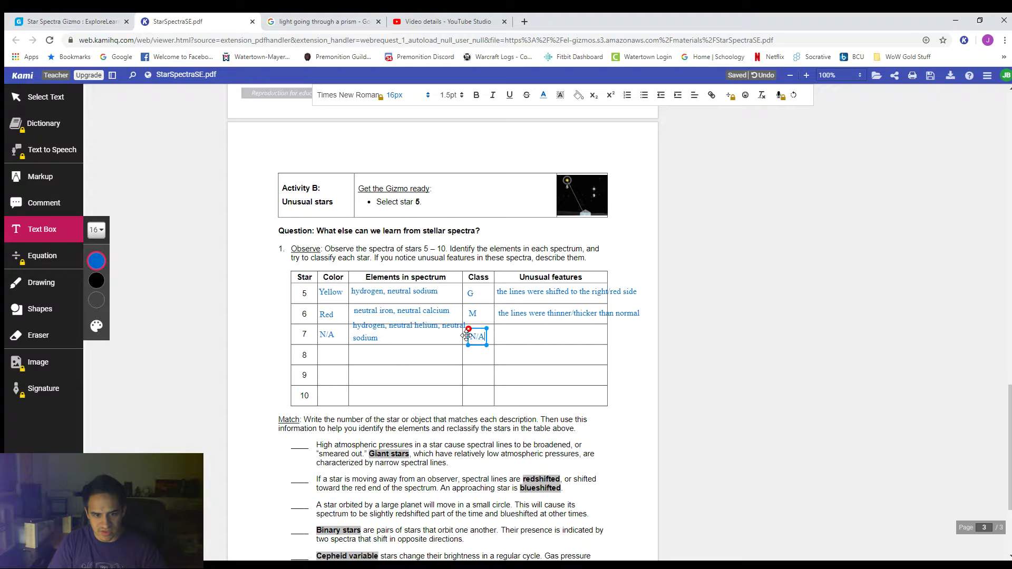
{"action": "left_click", "coordinate": [496, 333]}
{"action": "left_click", "coordinate": [492, 334]}
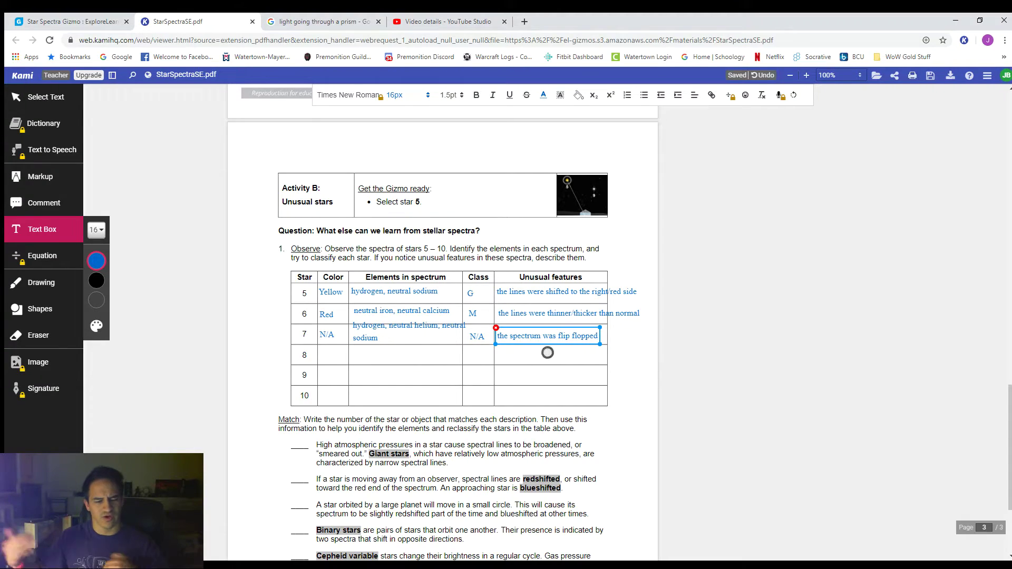
{"action": "left_click", "coordinate": [549, 354]}
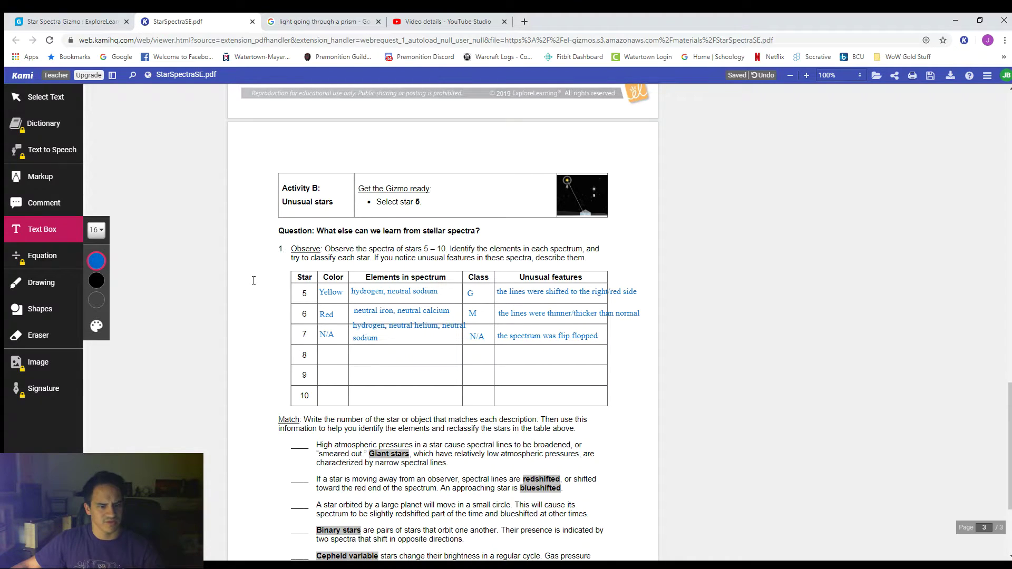
{"action": "left_click", "coordinate": [69, 22]}
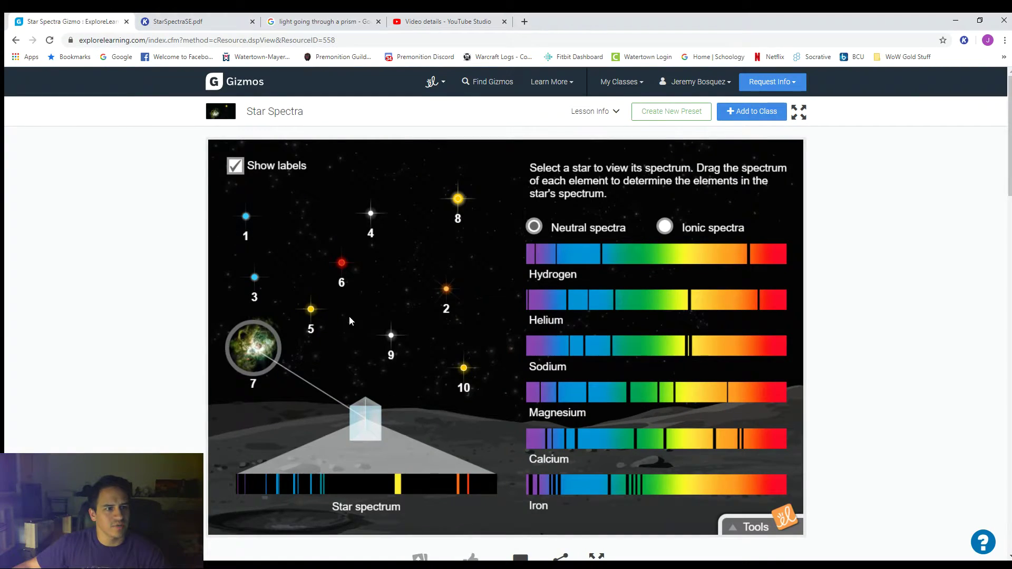
Step: Bring up star 8's spectrum and compare it with neutral hydrogen, sodium, magnesium, calcium and iron
{"action": "left_click", "coordinate": [458, 198]}
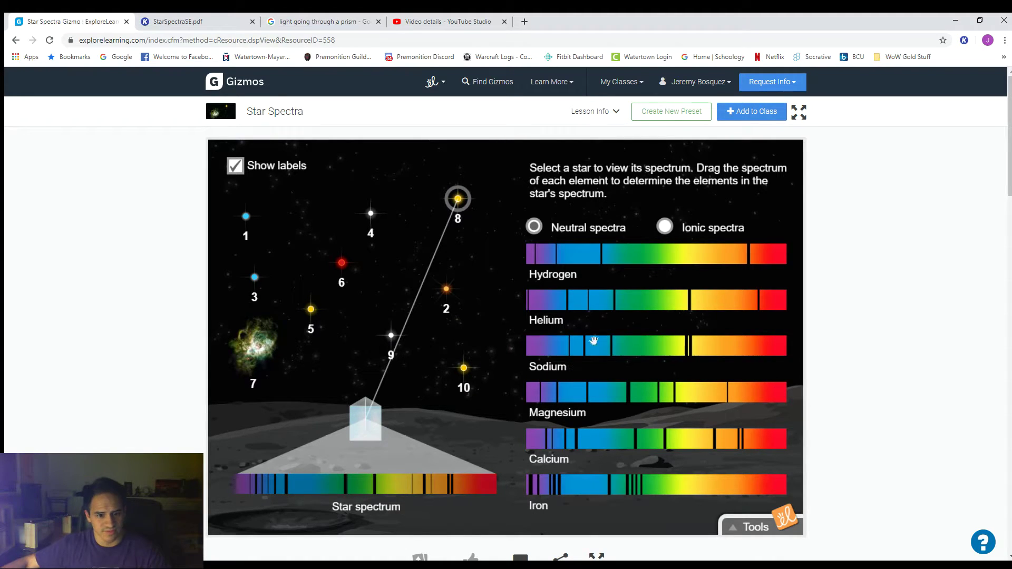
{"action": "left_click_drag", "start_coordinate": [678, 259], "coordinate": [373, 460]}
{"action": "left_click_drag", "start_coordinate": [635, 354], "coordinate": [354, 468]}
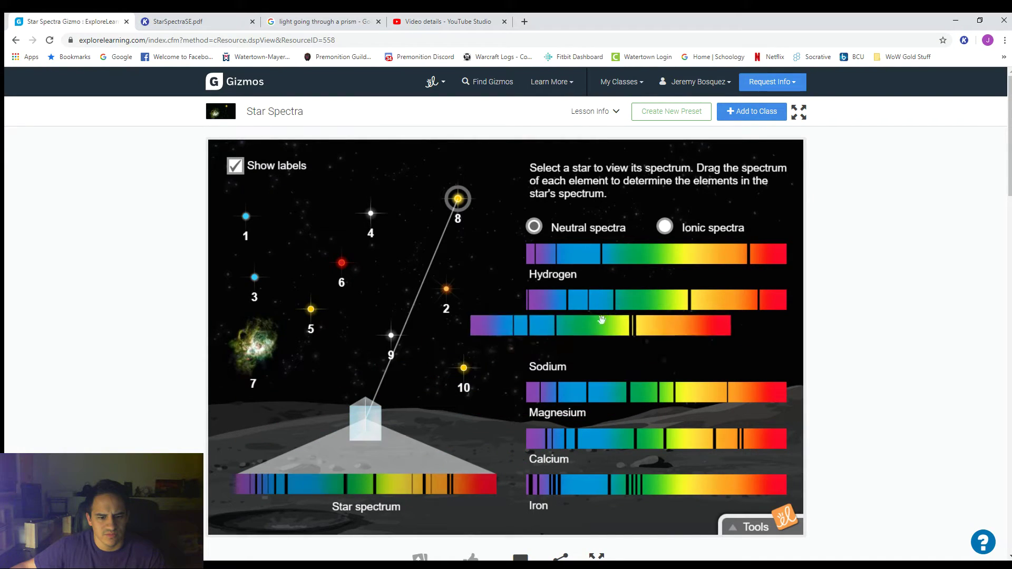
{"action": "left_click_drag", "start_coordinate": [643, 396], "coordinate": [354, 467]}
{"action": "left_click_drag", "start_coordinate": [648, 439], "coordinate": [358, 464]}
{"action": "left_click_drag", "start_coordinate": [592, 482], "coordinate": [297, 457]}
Step: Compare ionic hydrogen, helium, sodium, magnesium, calcium and iron with star 8's spectrum
{"action": "left_click", "coordinate": [665, 227]}
{"action": "left_click_drag", "start_coordinate": [628, 263], "coordinate": [353, 460]}
{"action": "left_click_drag", "start_coordinate": [659, 300], "coordinate": [369, 469]}
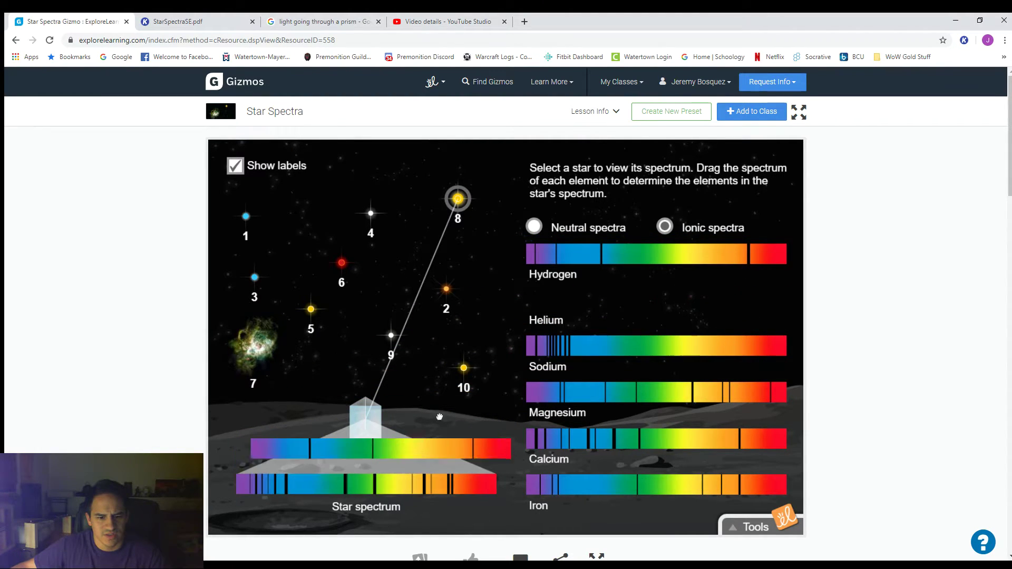
{"action": "left_click_drag", "start_coordinate": [643, 352], "coordinate": [355, 470]}
{"action": "left_click_drag", "start_coordinate": [681, 399], "coordinate": [392, 465]}
{"action": "left_click_drag", "start_coordinate": [662, 442], "coordinate": [374, 465]}
{"action": "left_click_drag", "start_coordinate": [672, 483], "coordinate": [386, 461]}
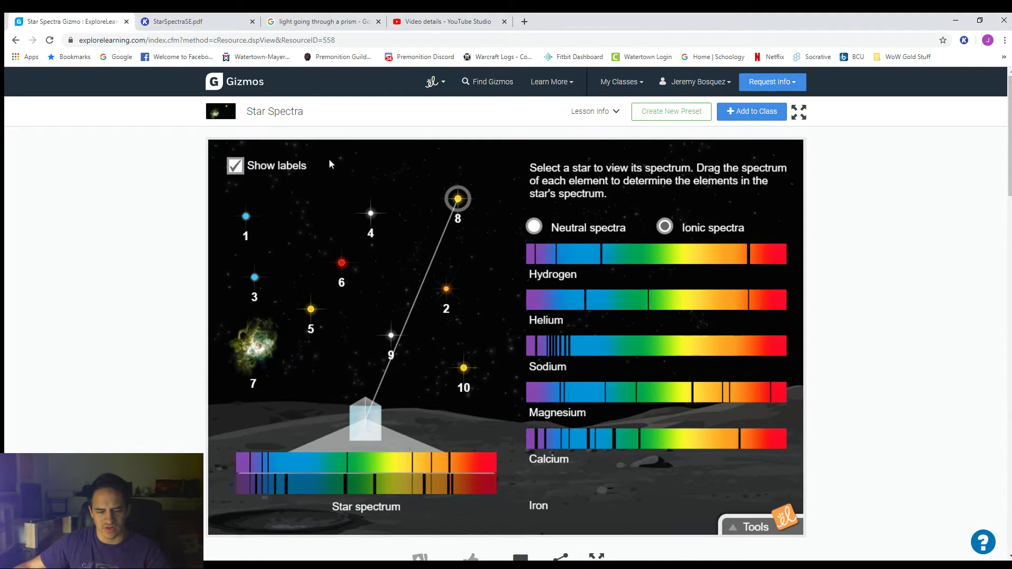
Step: Enter Yellow as star 8's color and G as its class
{"action": "left_click", "coordinate": [179, 22]}
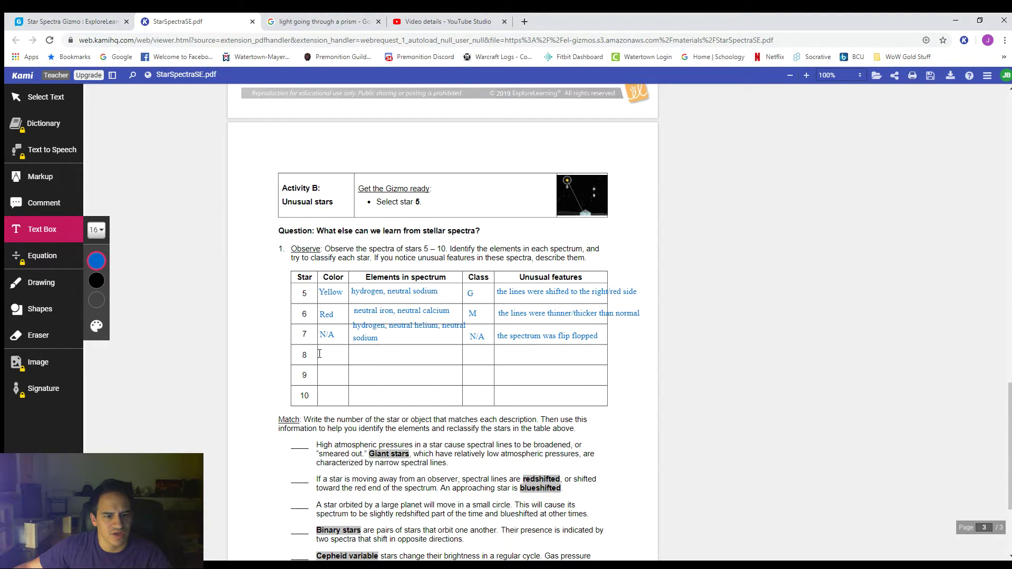
{"action": "left_click", "coordinate": [80, 23]}
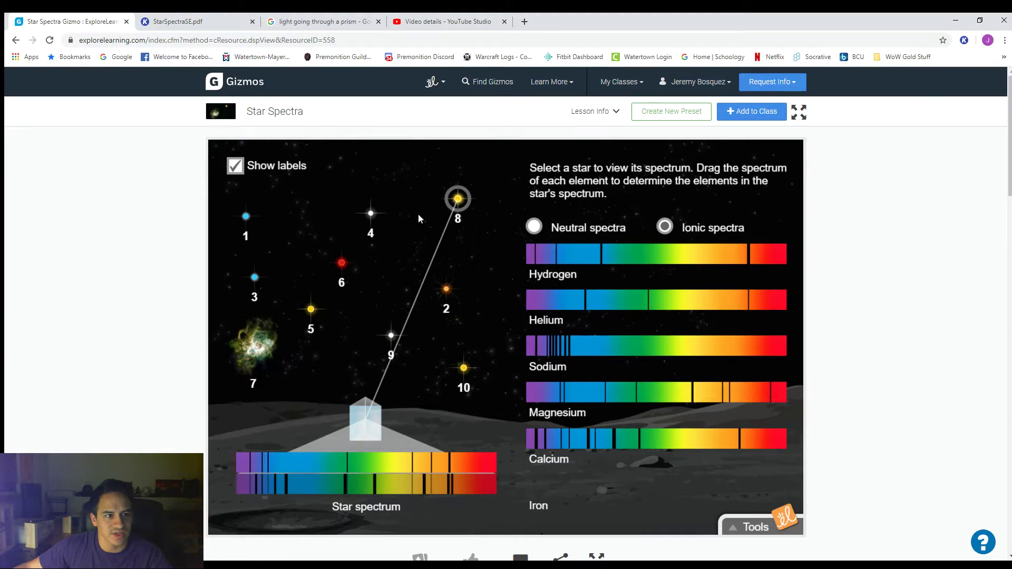
{"action": "left_click", "coordinate": [200, 21]}
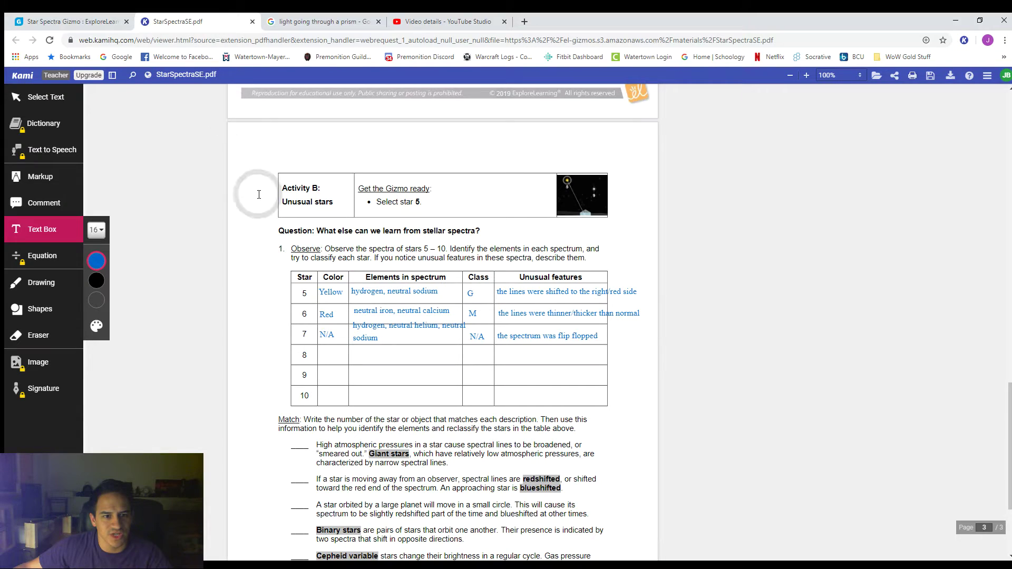
{"action": "left_click", "coordinate": [319, 348]}
{"action": "type", "text": "Yellow"}
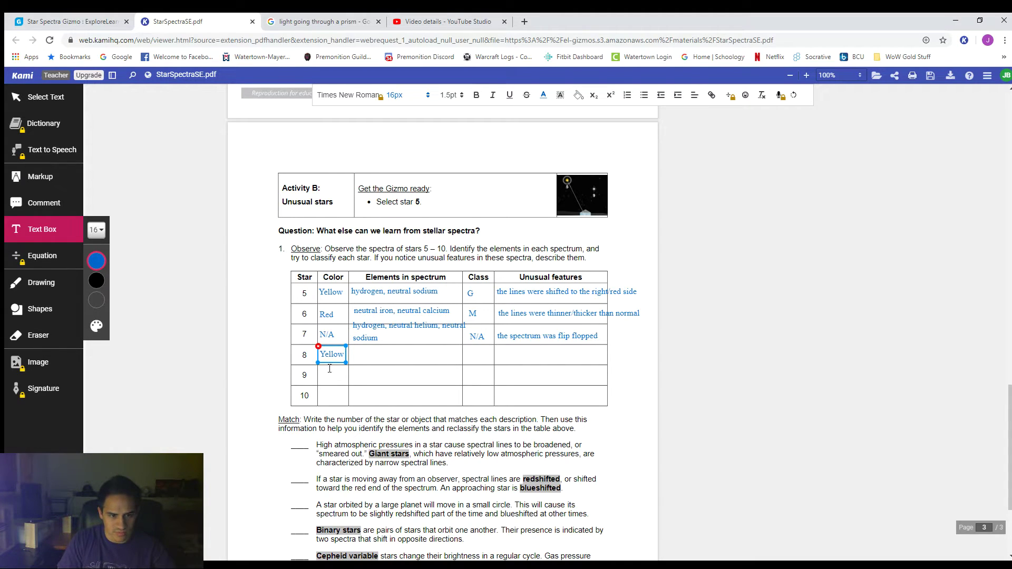
{"action": "left_click", "coordinate": [465, 354]}
{"action": "left_click", "coordinate": [465, 354]}
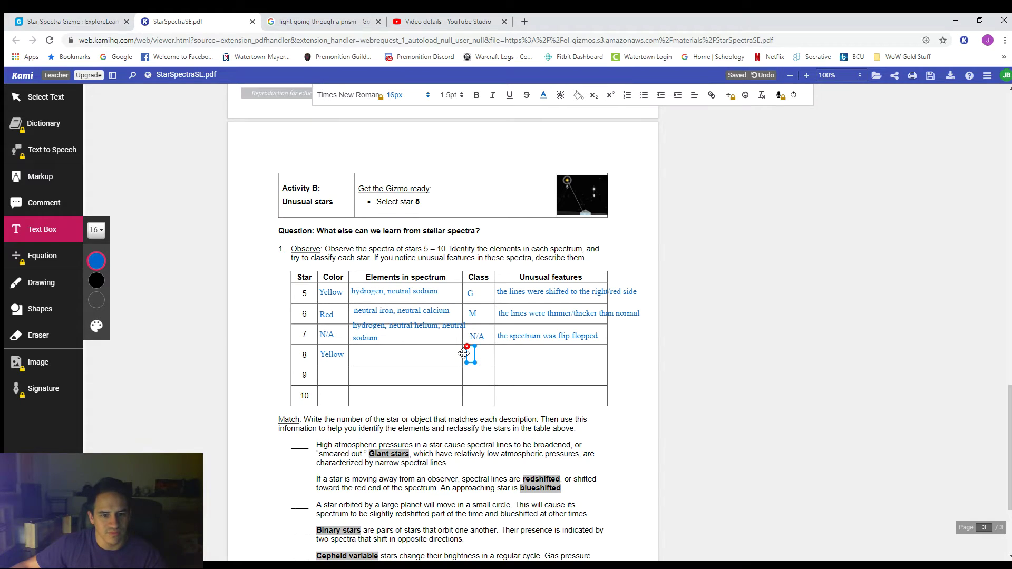
{"action": "left_click", "coordinate": [347, 353]}
Step: Enter 'neutral calcium, ionized iron' as star 8's elements and 'the spectrum got brighter/dimmer' as its feature
{"action": "left_click", "coordinate": [348, 354]}
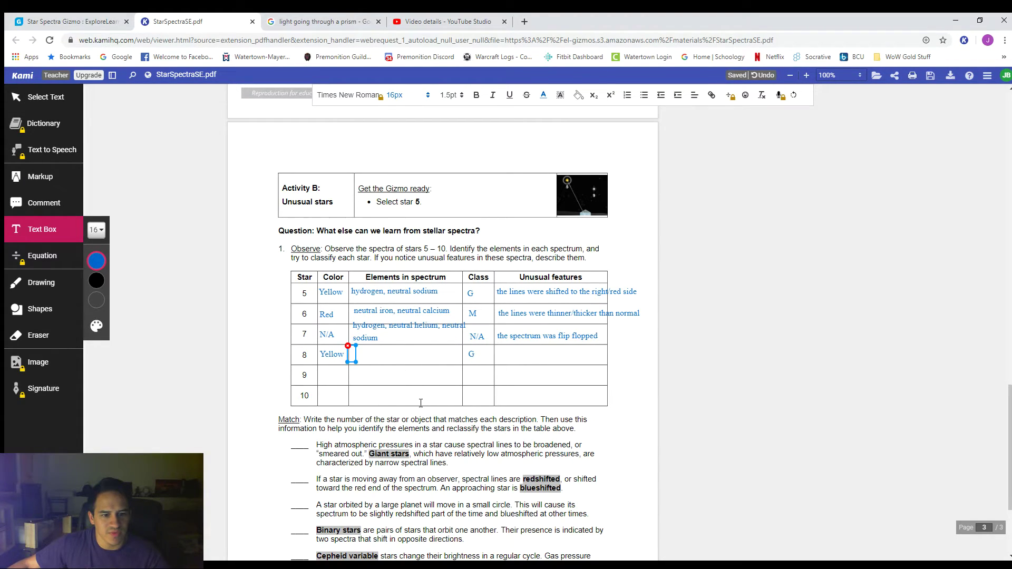
{"action": "type", "text": "neutral calcium, ionized iron"}
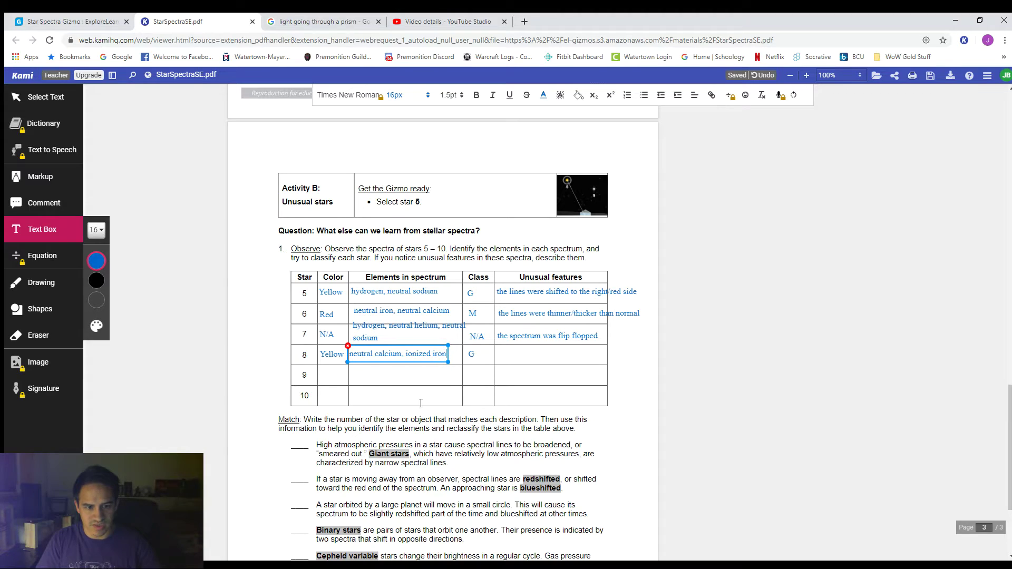
{"action": "left_click", "coordinate": [491, 346]}
{"action": "left_click", "coordinate": [496, 351]}
{"action": "type", "text": "the spectrum got brighter/dimmer"}
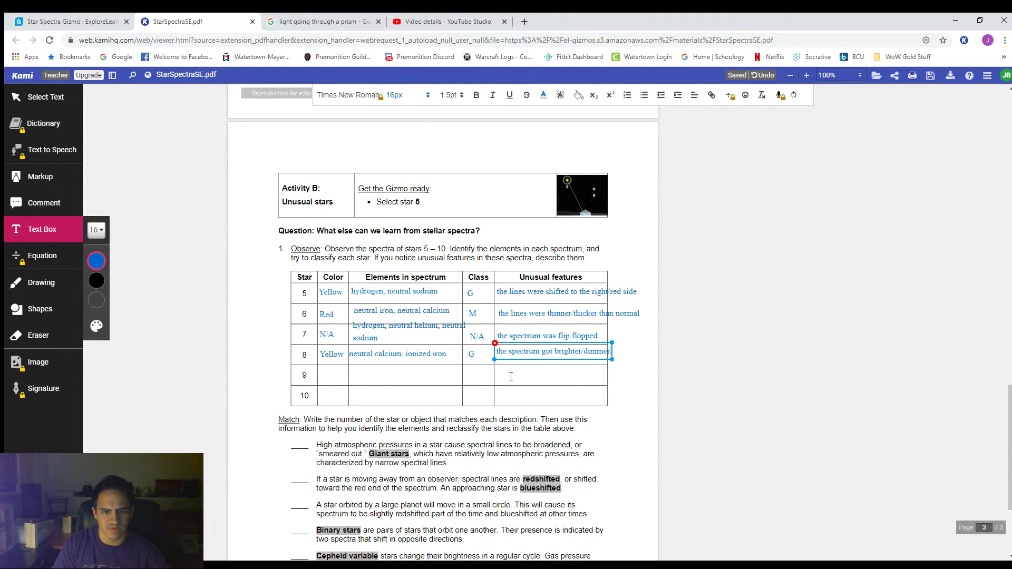
{"action": "left_click", "coordinate": [342, 373]}
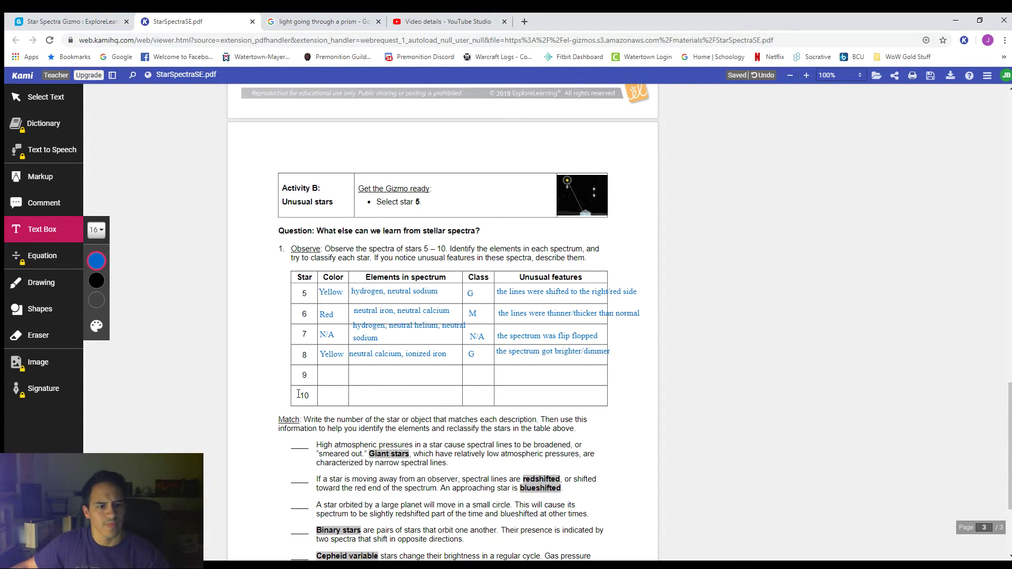
{"action": "left_click", "coordinate": [71, 21]}
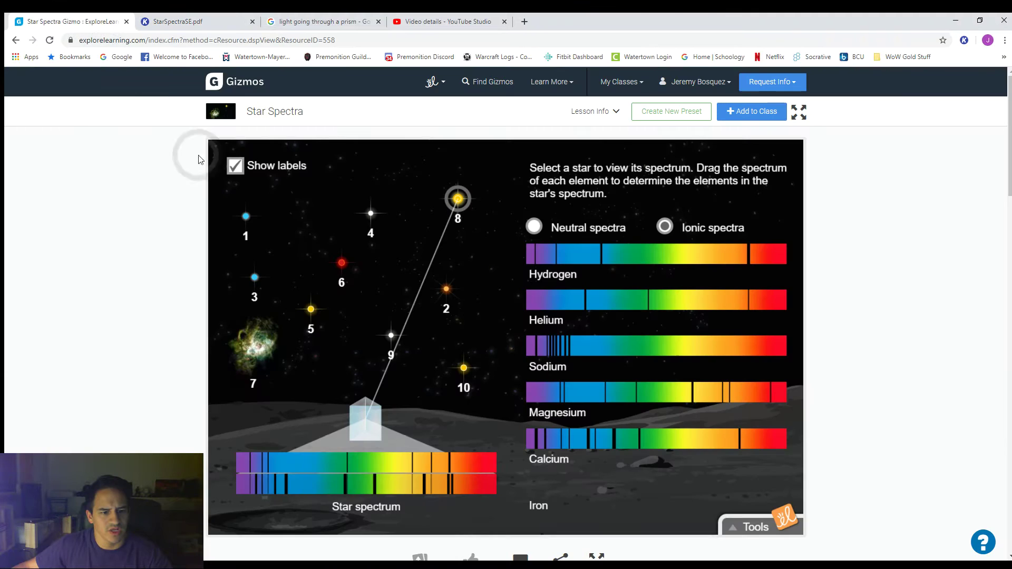
Step: Show star 9's spectrum and line up neutral hydrogen, helium, sodium, magnesium, calcium and iron against it
{"action": "left_click", "coordinate": [387, 339]}
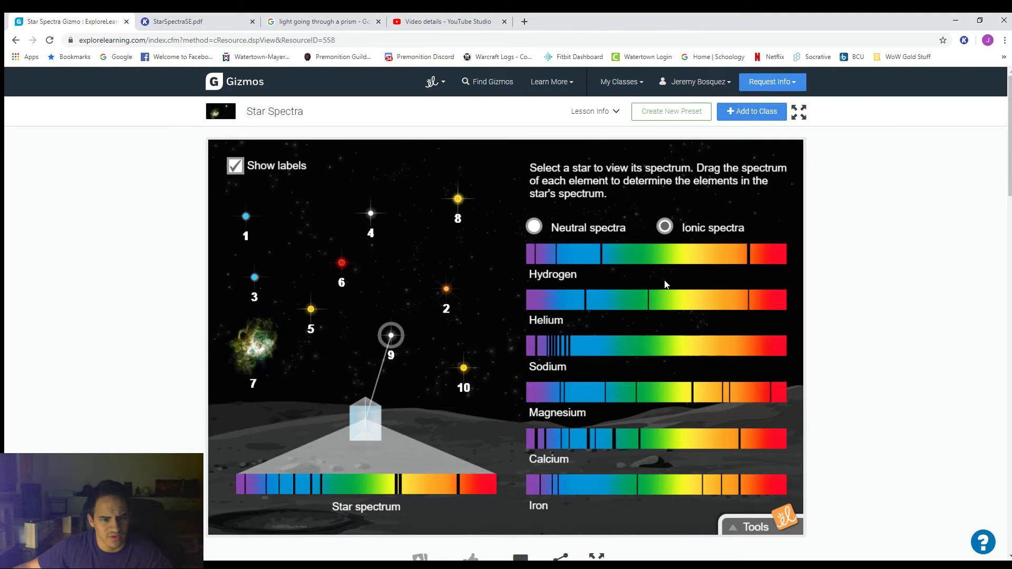
{"action": "left_click", "coordinate": [534, 227]}
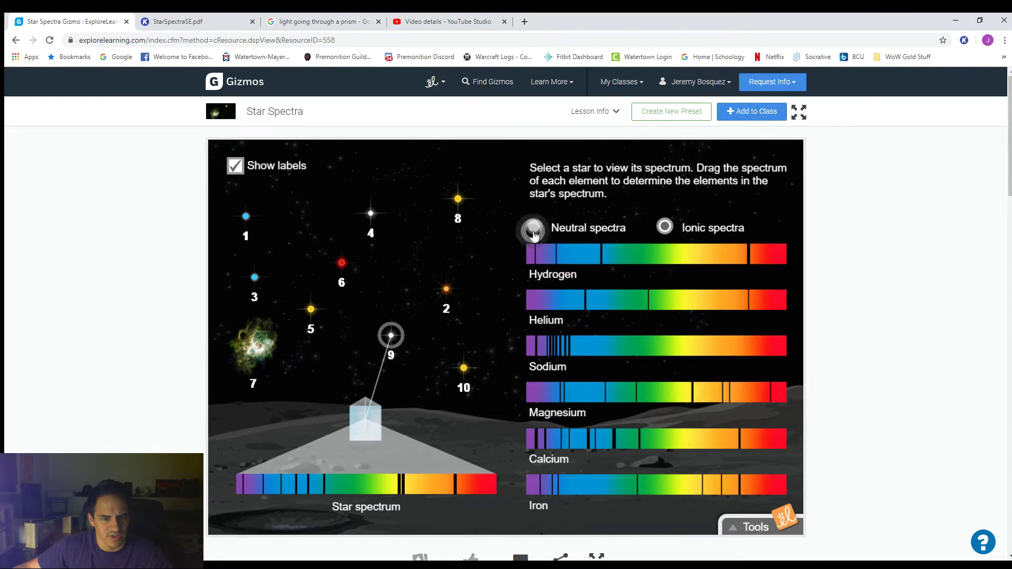
{"action": "left_click_drag", "start_coordinate": [669, 260], "coordinate": [392, 468]}
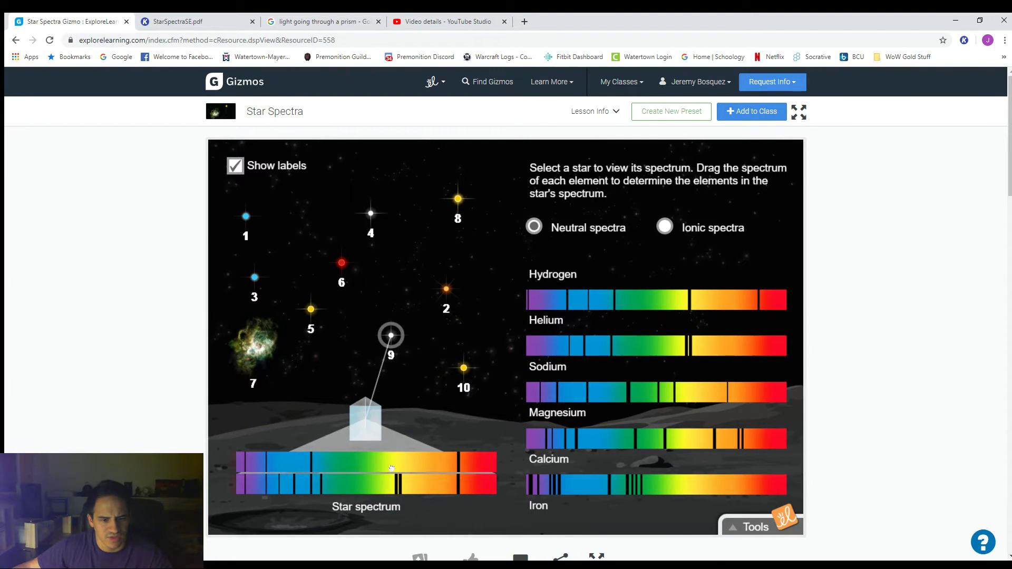
{"action": "left_click_drag", "start_coordinate": [393, 466], "coordinate": [382, 469]}
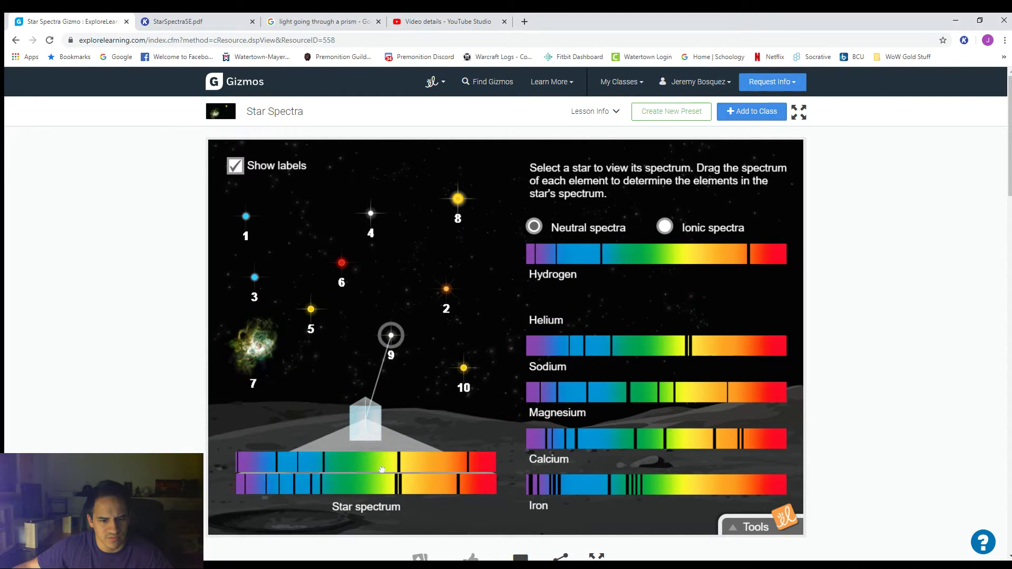
{"action": "left_click_drag", "start_coordinate": [383, 469], "coordinate": [382, 469]}
{"action": "left_click_drag", "start_coordinate": [646, 346], "coordinate": [356, 463]}
{"action": "left_click_drag", "start_coordinate": [703, 392], "coordinate": [414, 467]}
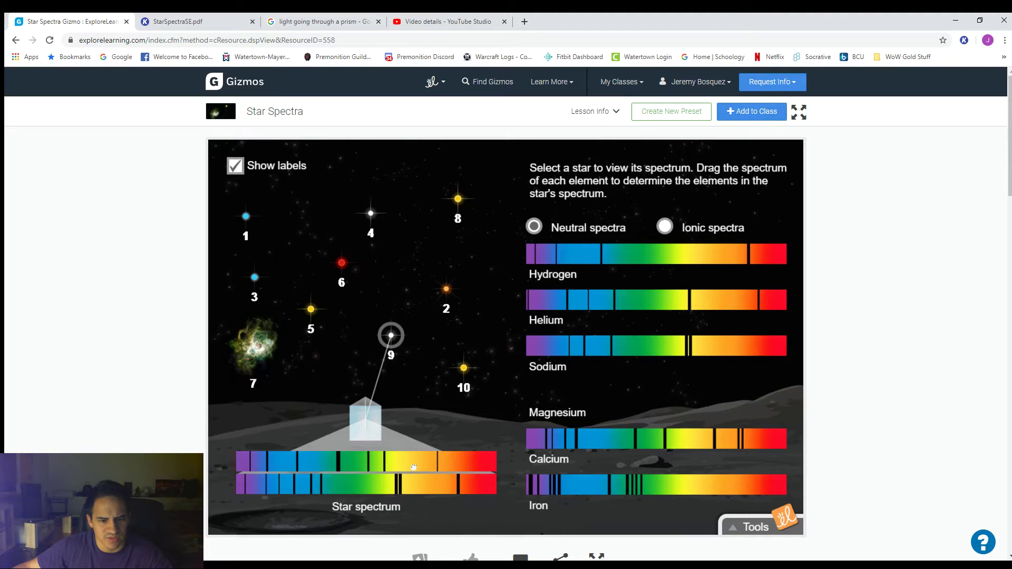
{"action": "left_click_drag", "start_coordinate": [413, 467], "coordinate": [414, 467]}
{"action": "left_click_drag", "start_coordinate": [686, 438], "coordinate": [405, 456]}
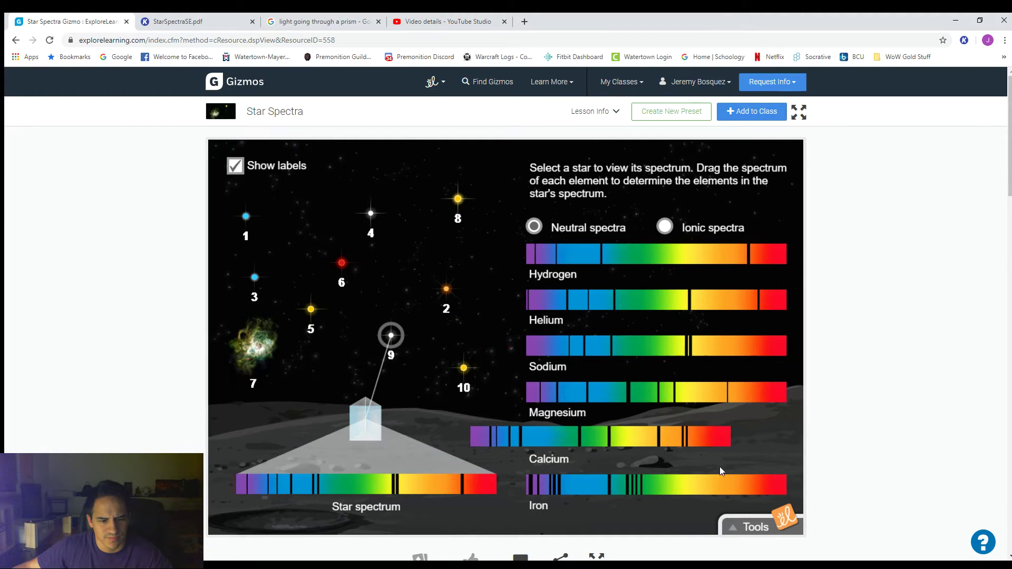
{"action": "left_click_drag", "start_coordinate": [704, 487], "coordinate": [416, 465]}
Step: Compare ionic hydrogen, helium, sodium, magnesium and calcium spectra against star 9's spectrum
{"action": "left_click", "coordinate": [664, 227]}
{"action": "left_click_drag", "start_coordinate": [662, 257], "coordinate": [371, 465]}
{"action": "left_click_drag", "start_coordinate": [617, 300], "coordinate": [370, 464]}
{"action": "left_click_drag", "start_coordinate": [654, 348], "coordinate": [349, 469]}
{"action": "left_click_drag", "start_coordinate": [649, 390], "coordinate": [361, 464]}
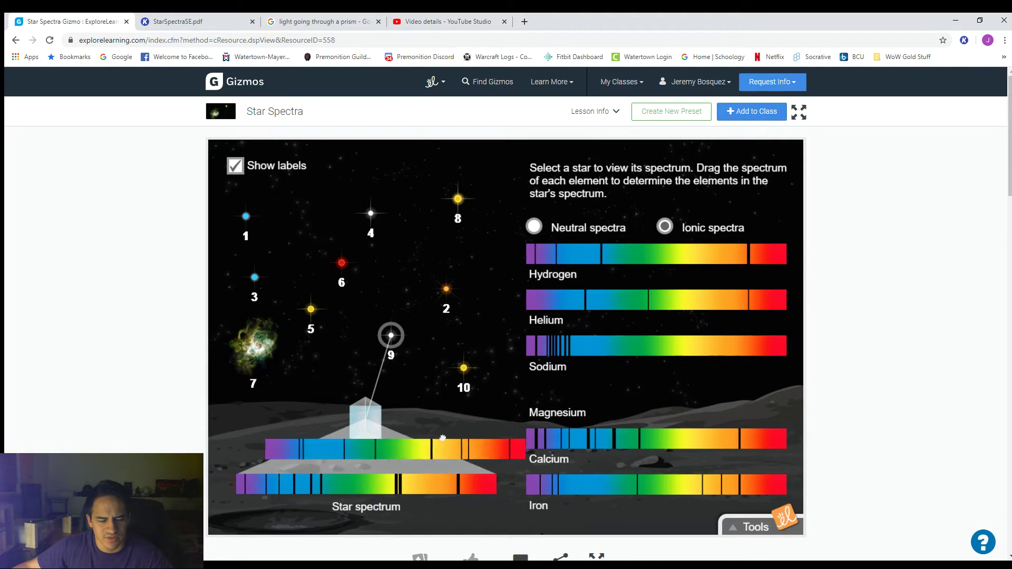
{"action": "left_click_drag", "start_coordinate": [653, 439], "coordinate": [365, 461]}
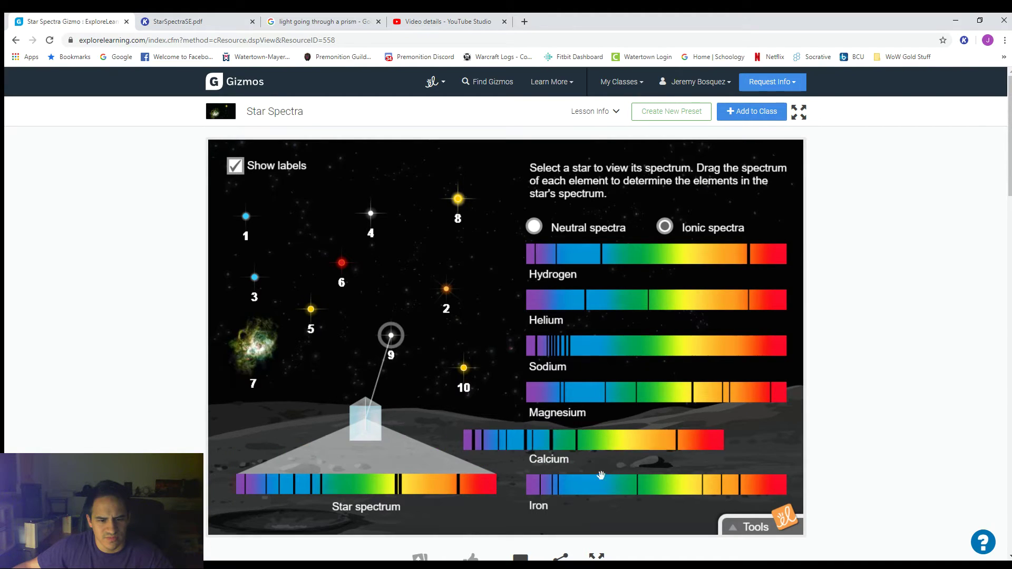